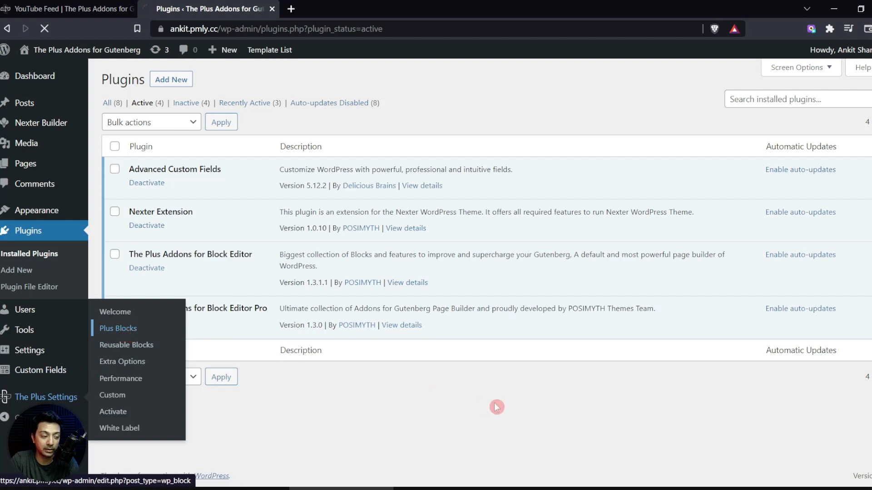
- Search the Plus Blocks settings for "social feed", leave the Social Feed block enabled and save the settings
type("social feed")
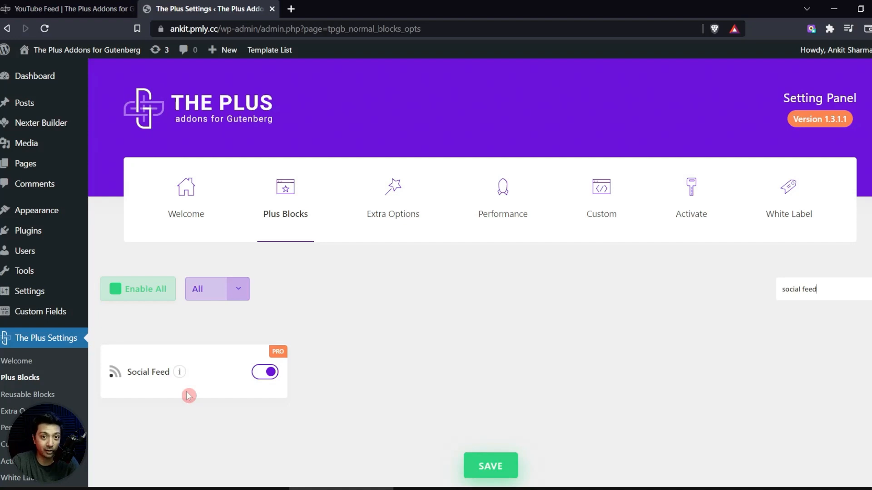
left_click(255, 377)
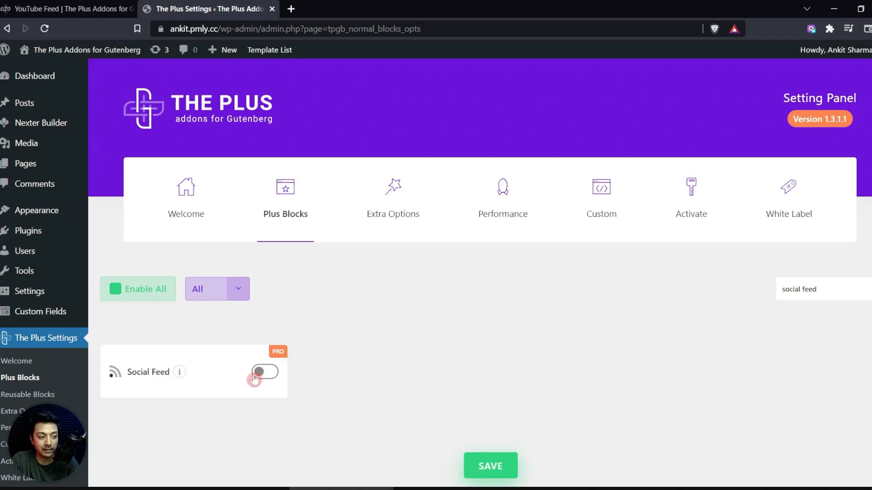
left_click(269, 376)
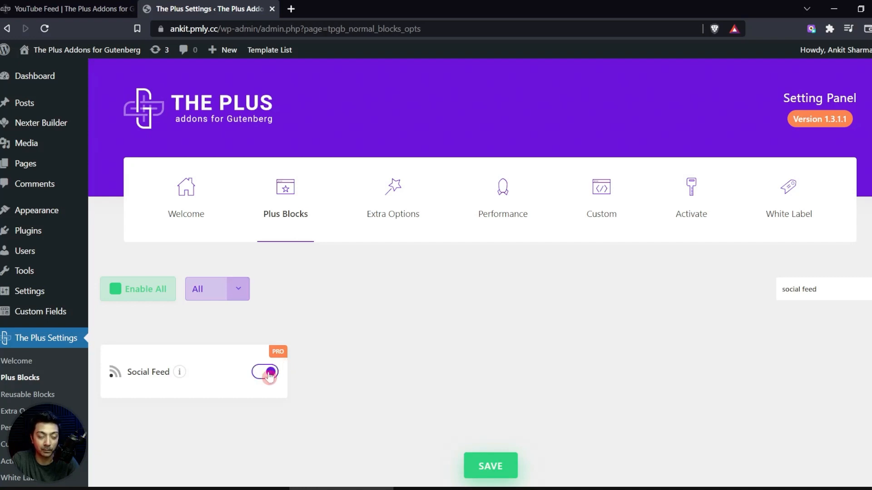
left_click(492, 467)
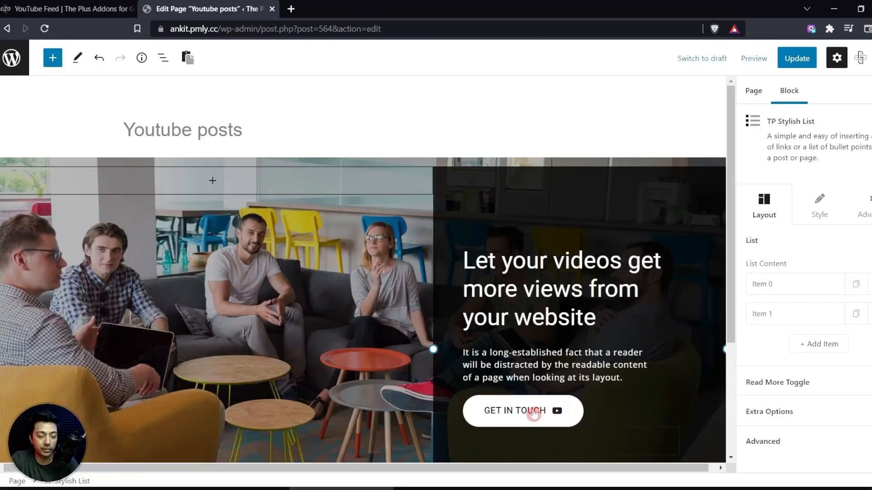
- Insert a TP Social Feed block into the empty container below the "Our Youtube Feed" heading
scroll(448, 267, "down", 3)
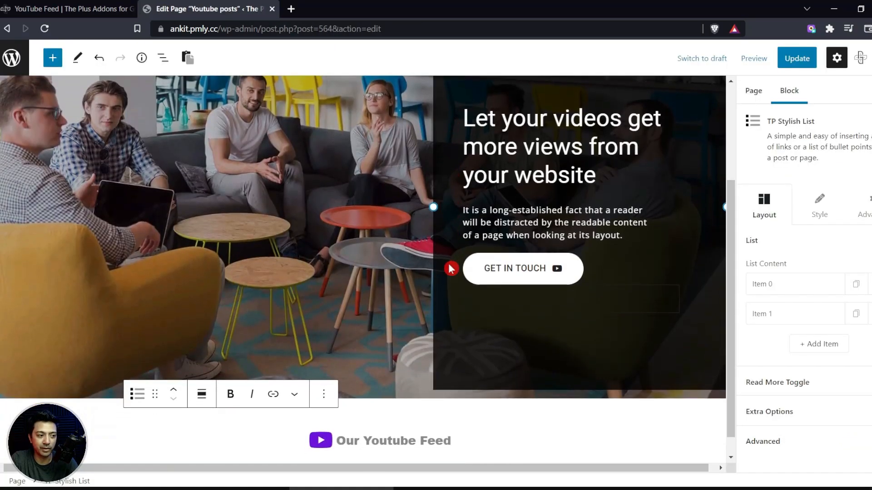
scroll(483, 304, "down", 1)
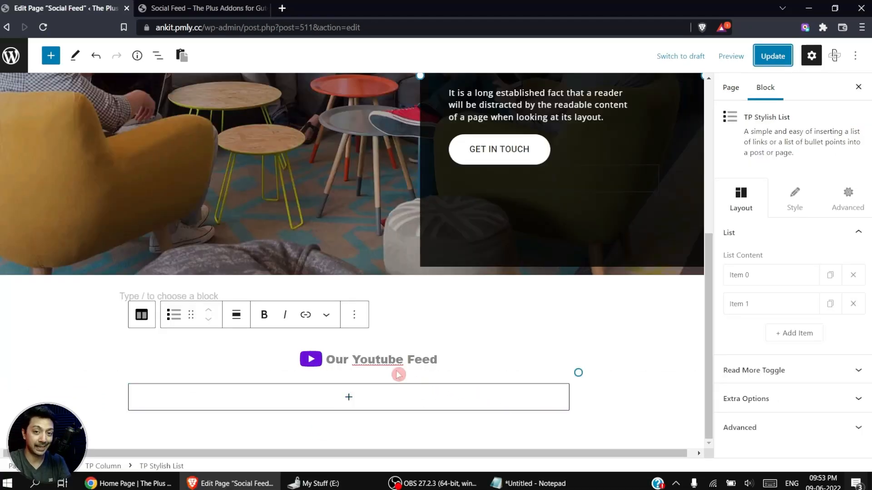
left_click(348, 399)
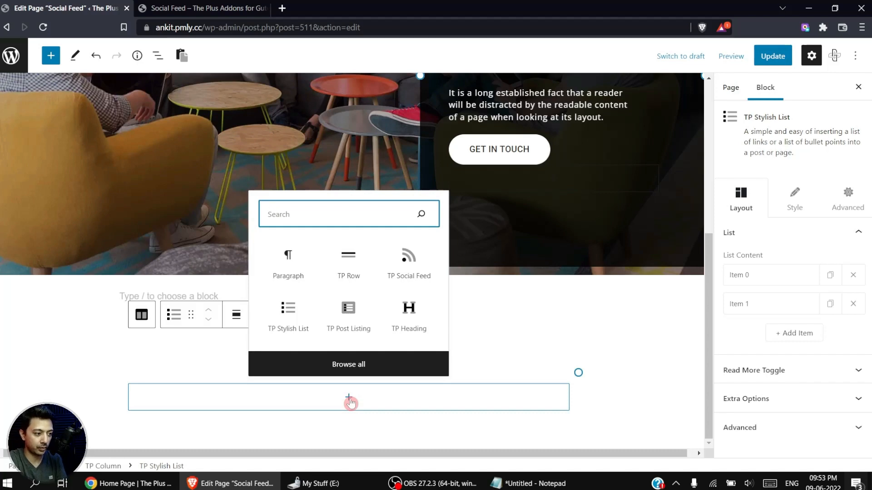
type("social feed")
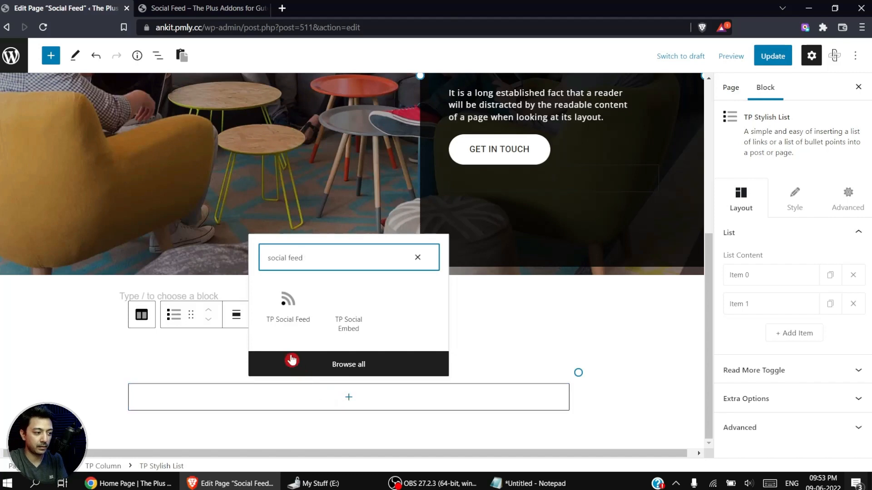
left_click(284, 323)
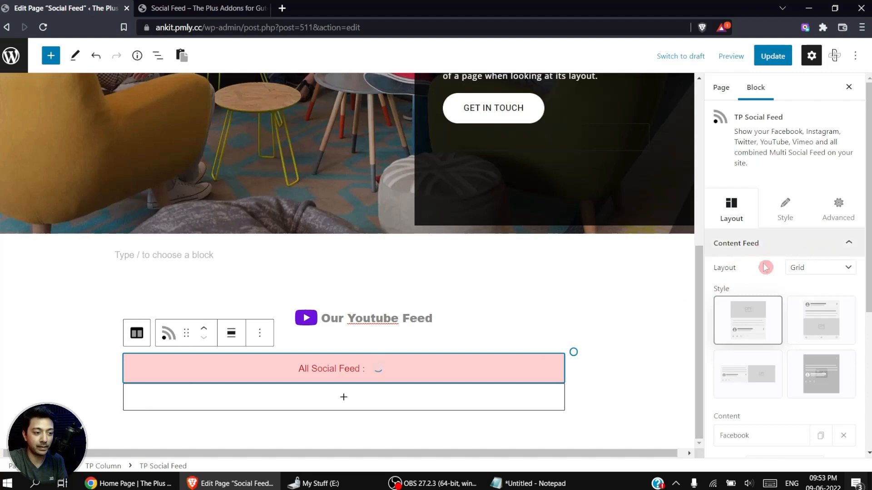
- Choose the Grid layout with the first style and set the Facebook content item's feed type to YouTube
left_click(827, 271)
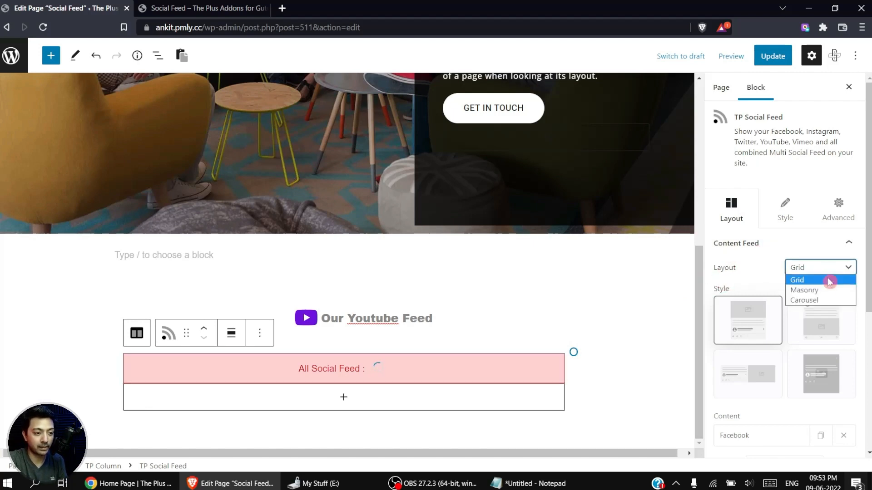
left_click(732, 321)
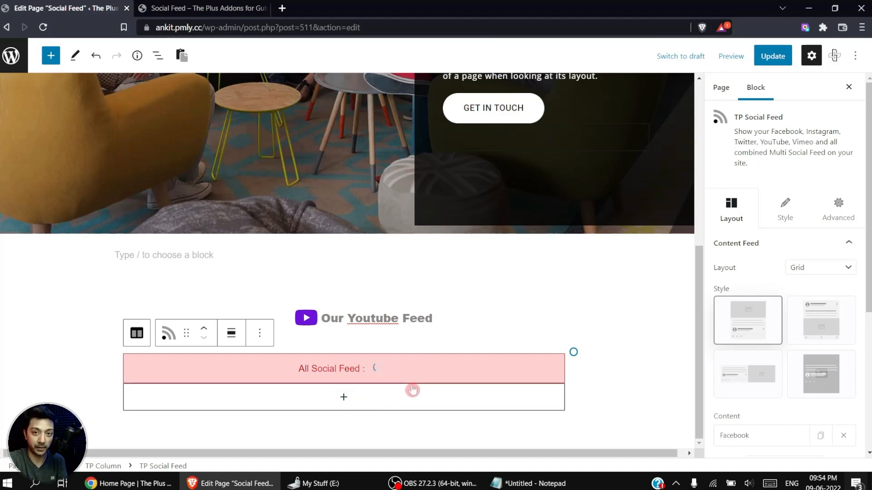
left_click_drag(867, 272, 867, 391)
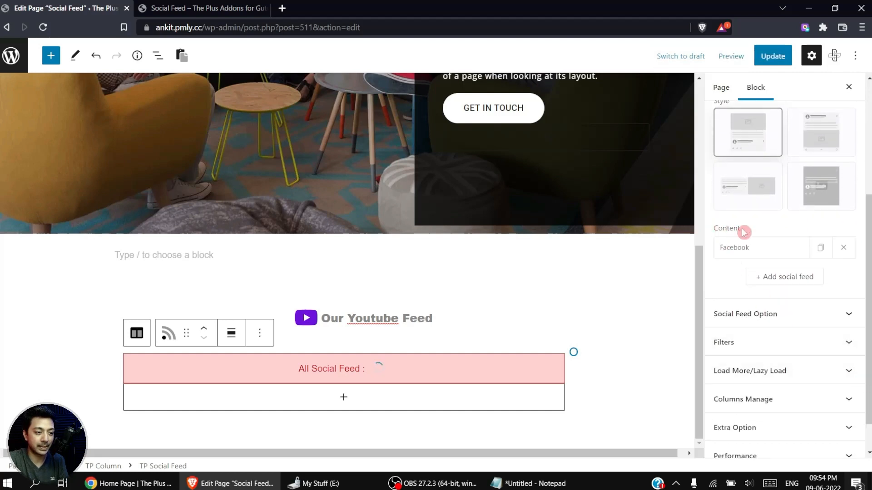
left_click(775, 254)
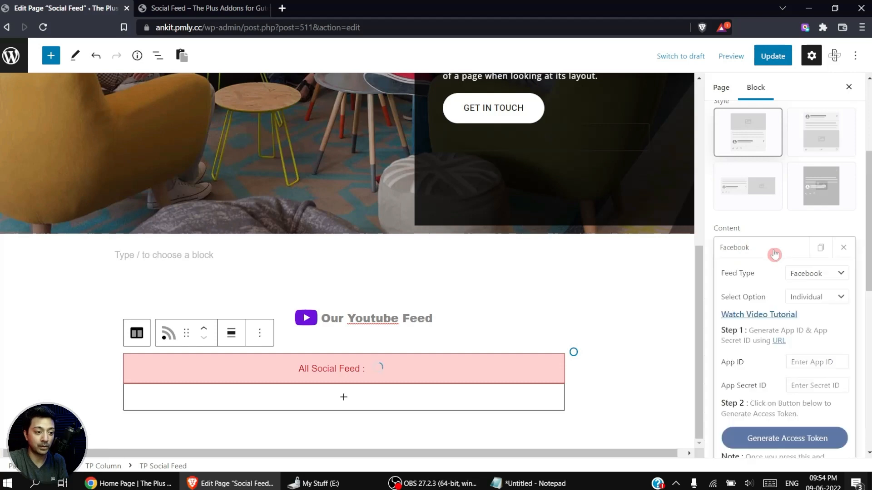
left_click(831, 274)
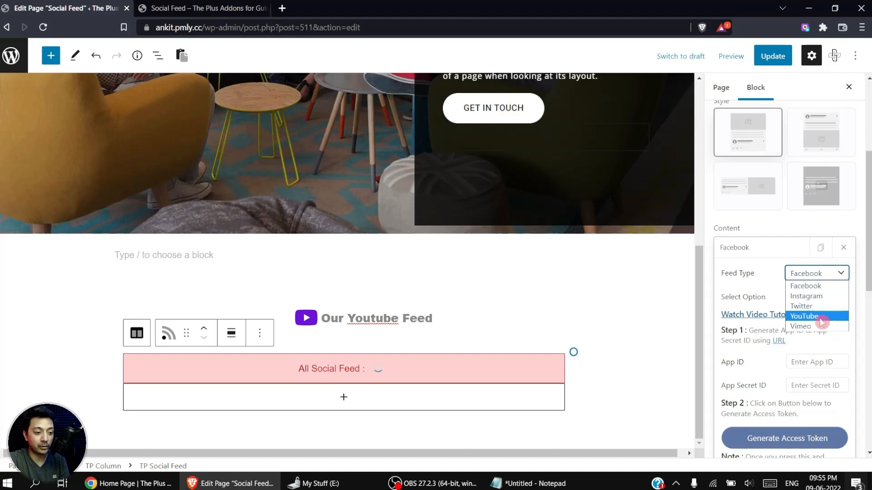
left_click(820, 318)
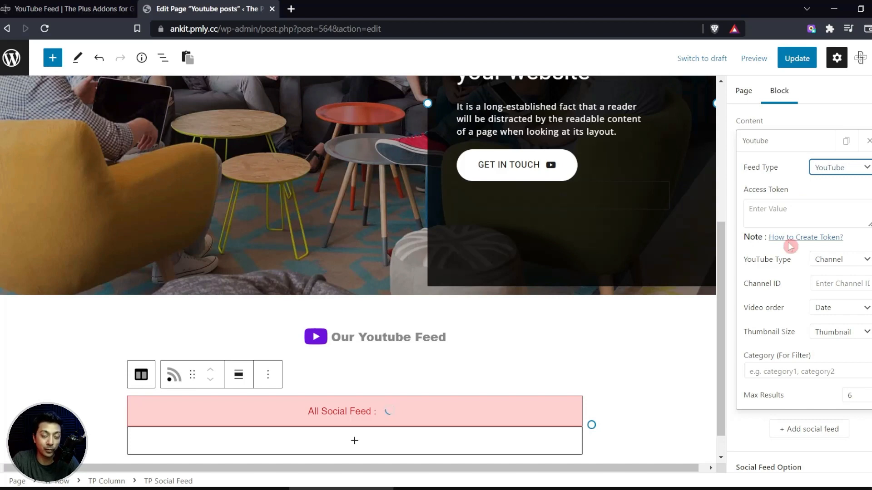
- Open the "How to Create Token?" link in a new tab and go to the Google Cloud Platform welcome page
right_click(811, 238)
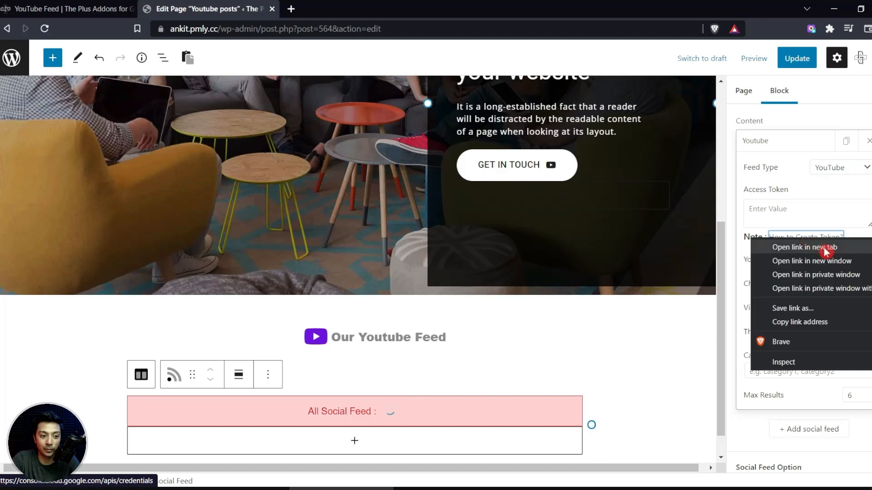
left_click(826, 249)
left_click(347, 9)
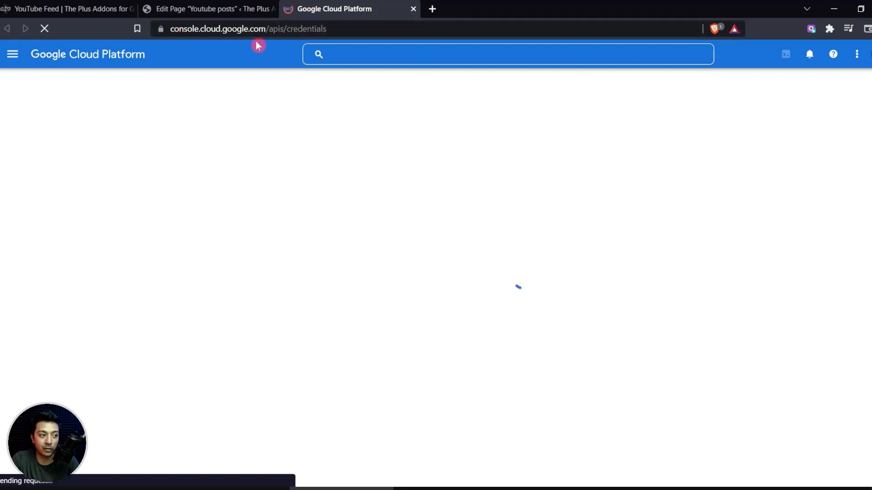
key("ctrl+shift+Tab")
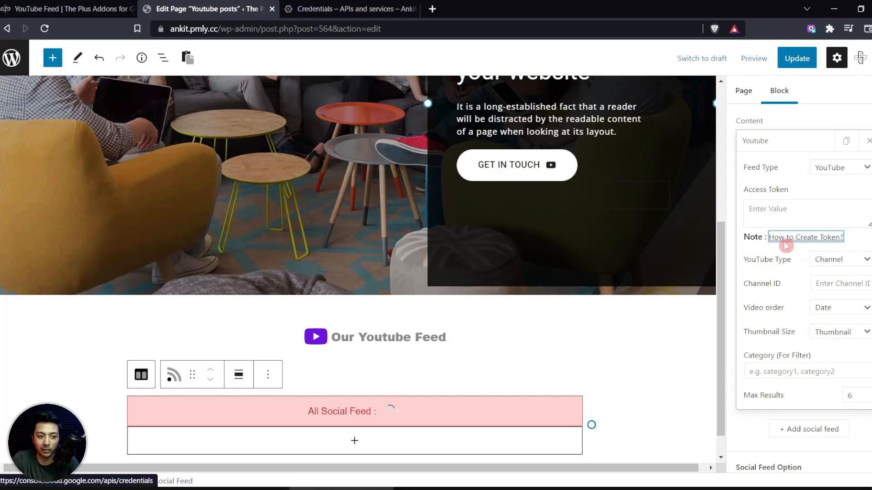
key("ctrl+Tab")
left_click(88, 64)
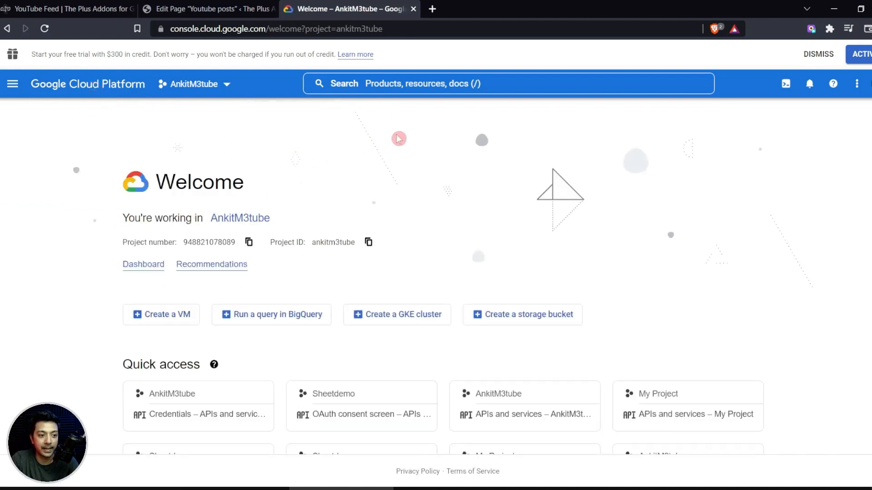
- Create a new Google Cloud project named Posimythvideofeed with no organisation
left_click(231, 87)
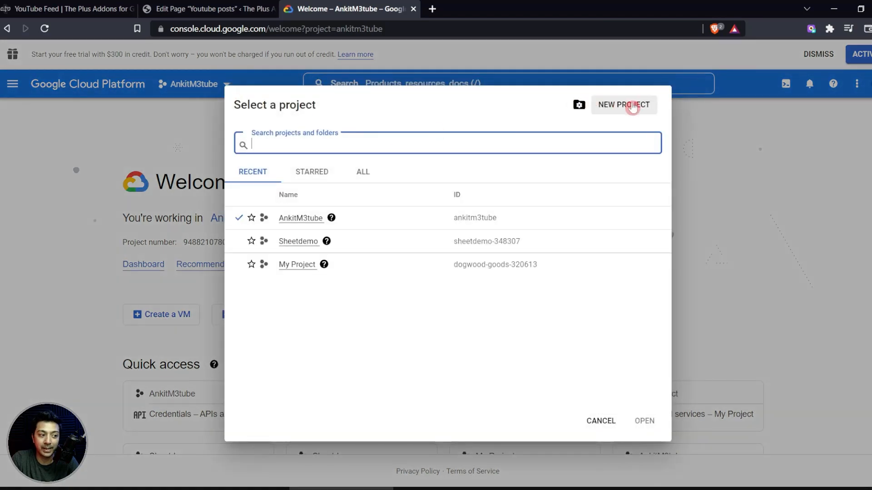
left_click(632, 107)
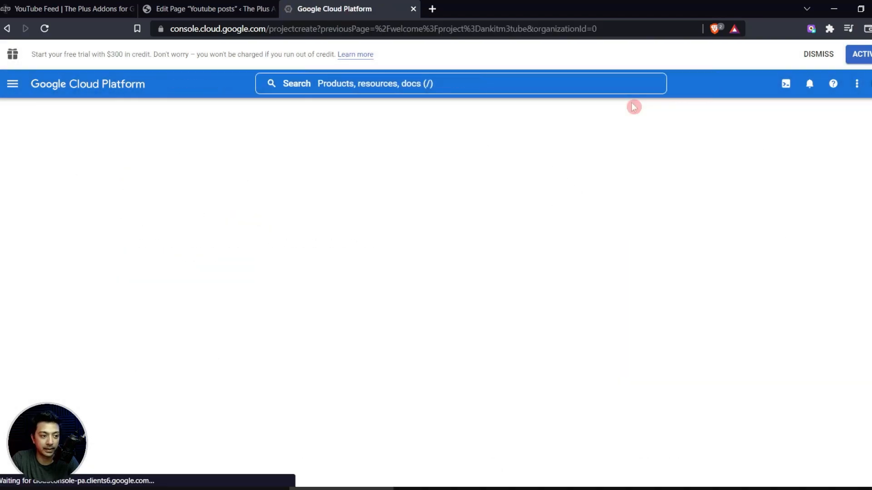
type("Posimythvideofeed")
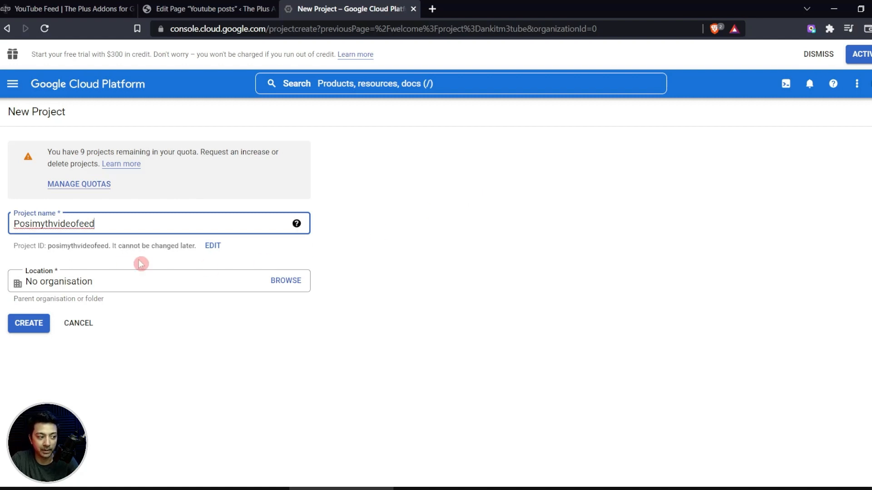
left_click(35, 326)
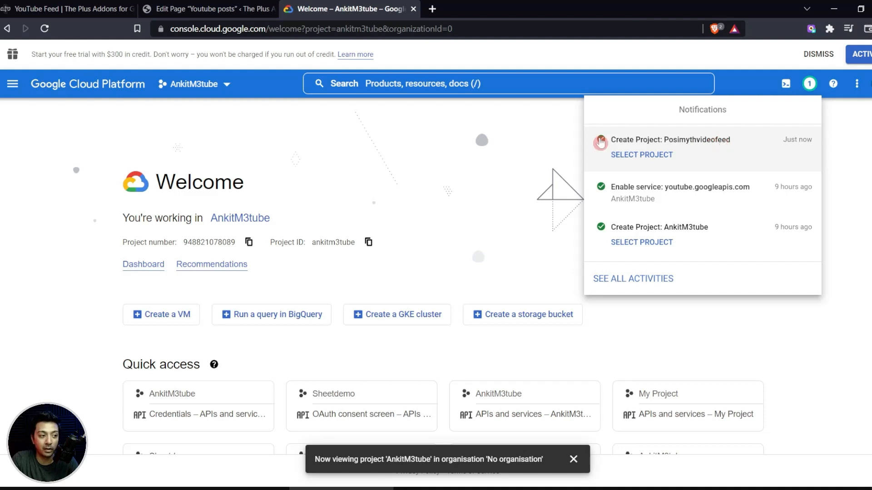
- Switch the active Google Cloud project to Posimythvideofeed
left_click(221, 88)
left_click(228, 86)
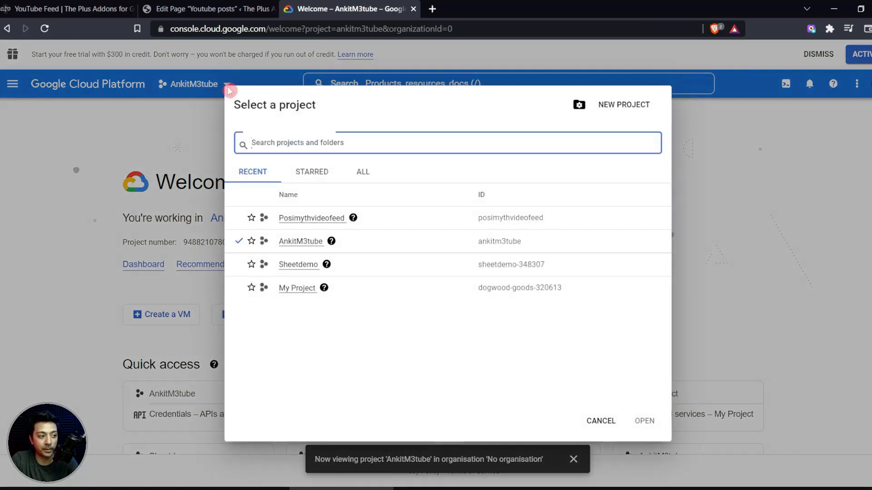
left_click(310, 219)
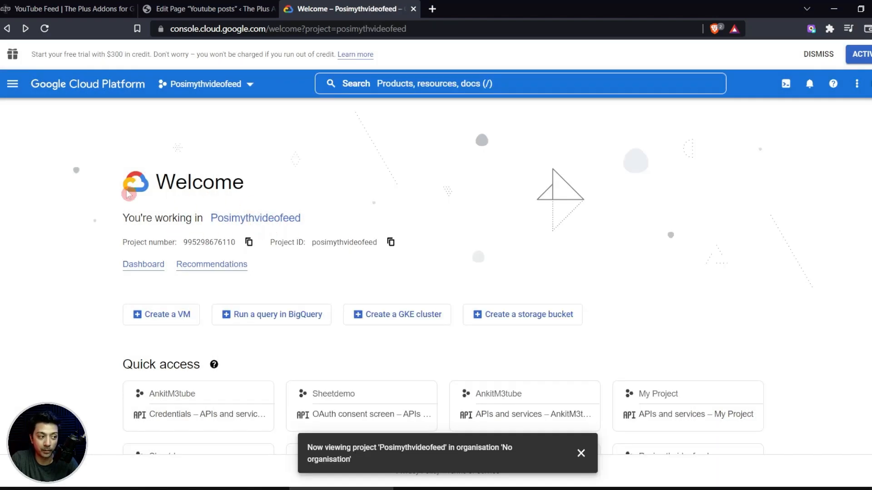
- Go to the project's APIs and services and open the API Library for enabling new APIs
left_click(12, 90)
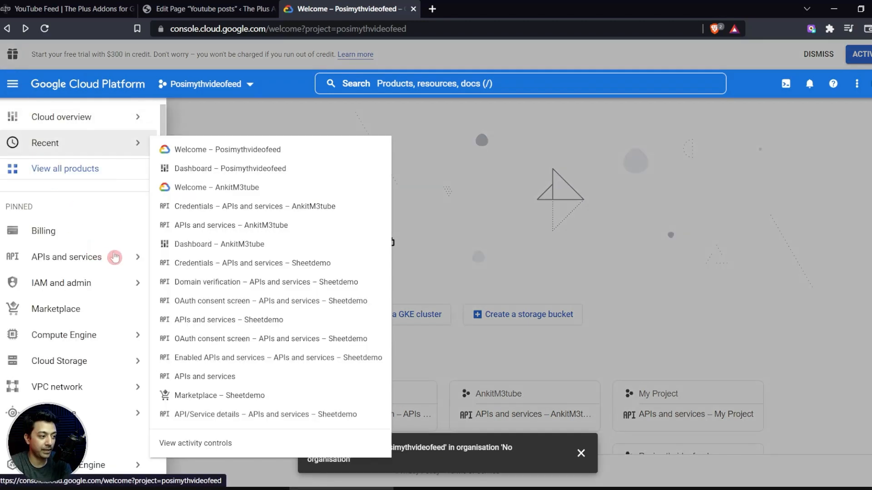
mouse_move(125, 259)
left_click(55, 259)
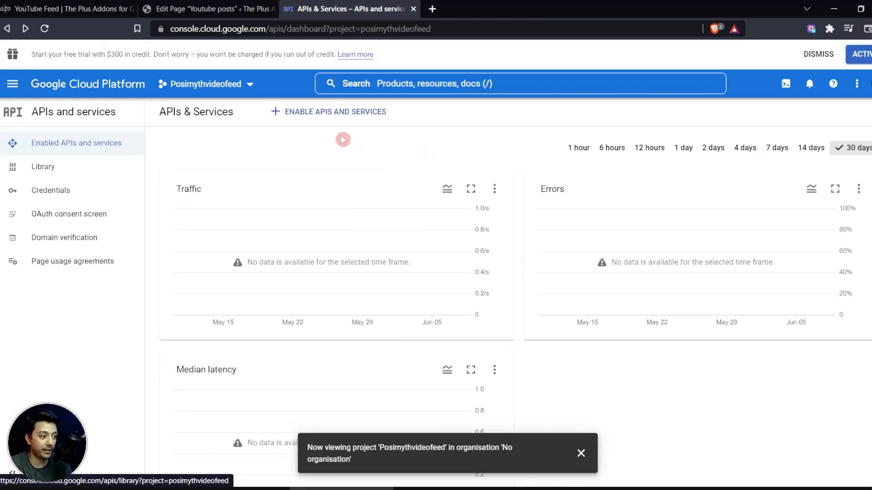
left_click(316, 116)
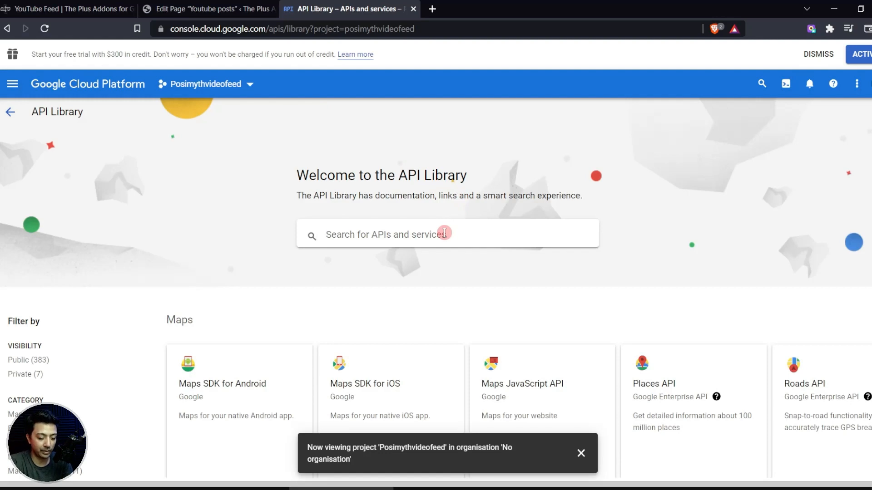
- Search the API Library for "youtube" and enable YouTube Data API v3 for the project
left_click(445, 233)
type("youtube")
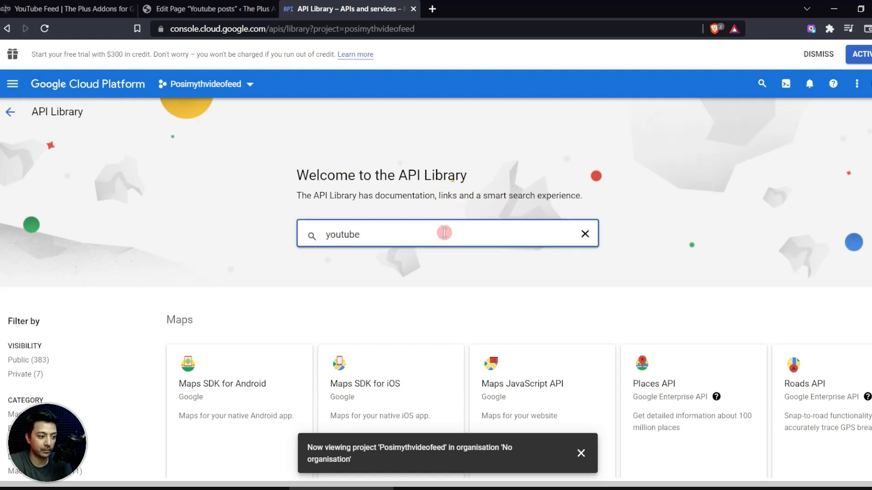
key("Return")
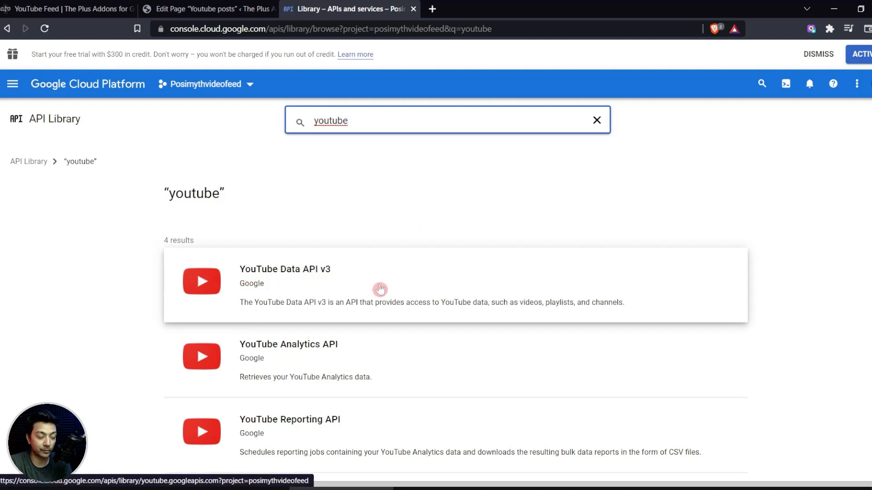
left_click(334, 294)
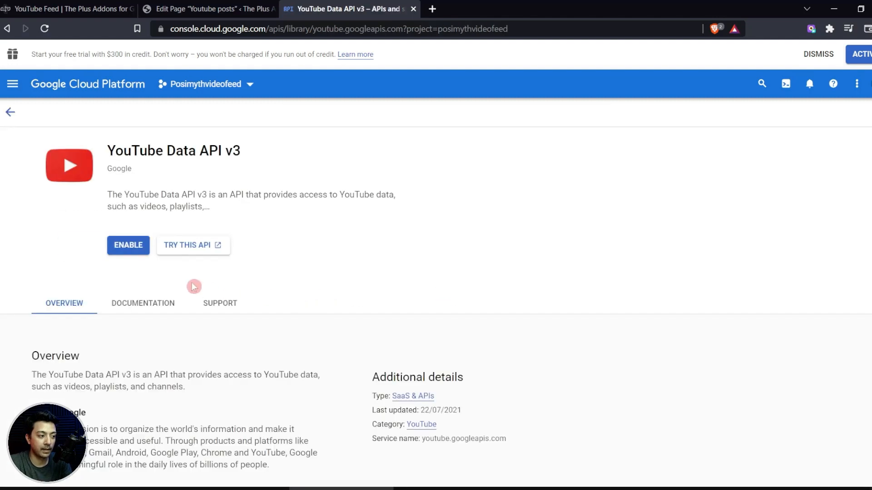
left_click(129, 248)
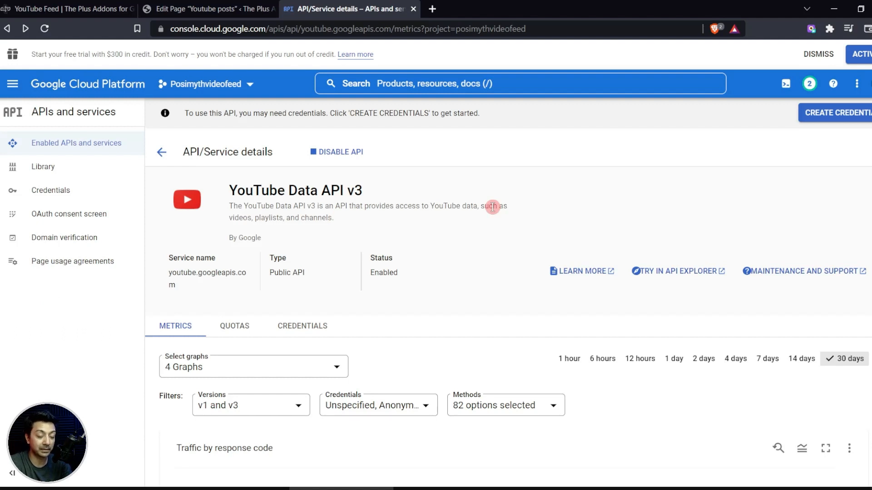
- Create a new API key in the project's credentials
left_click(40, 195)
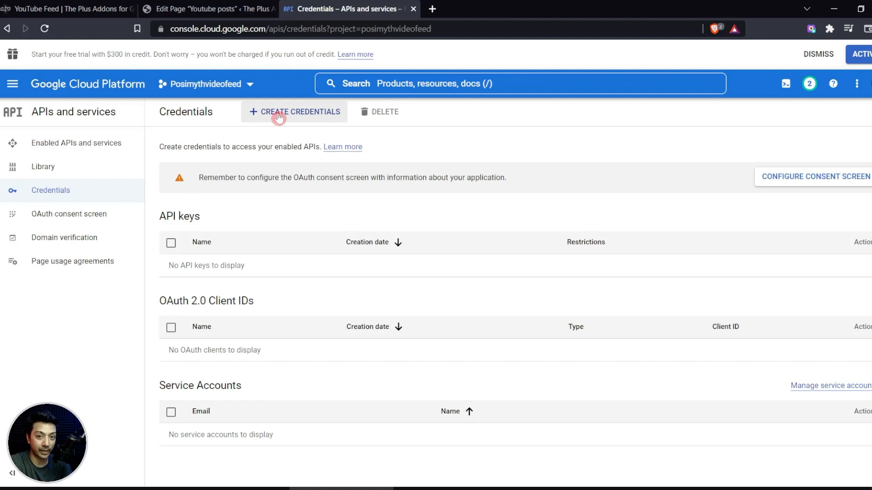
left_click(278, 117)
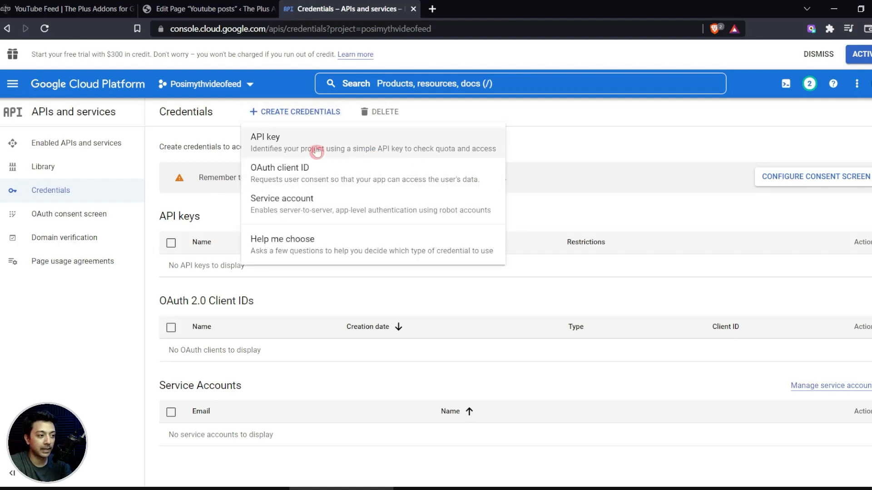
left_click(292, 145)
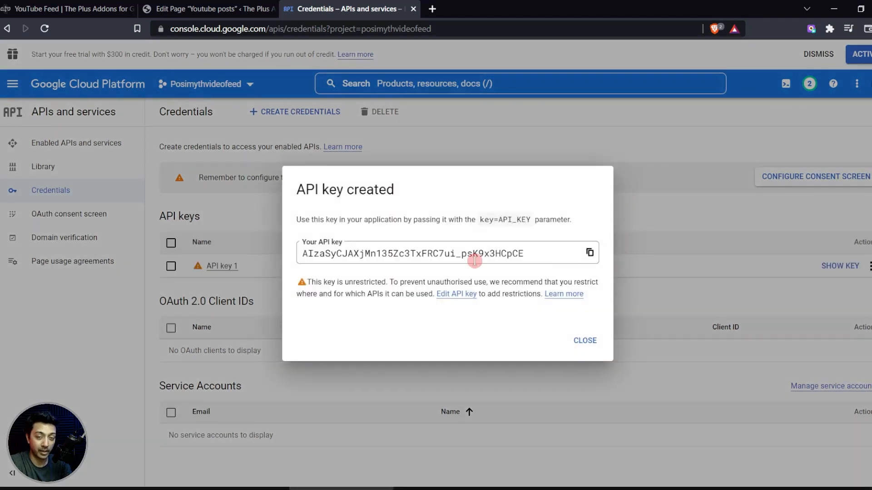
- Copy the newly created API key and rename API key 1 to posimythkeyfeed
left_click(590, 257)
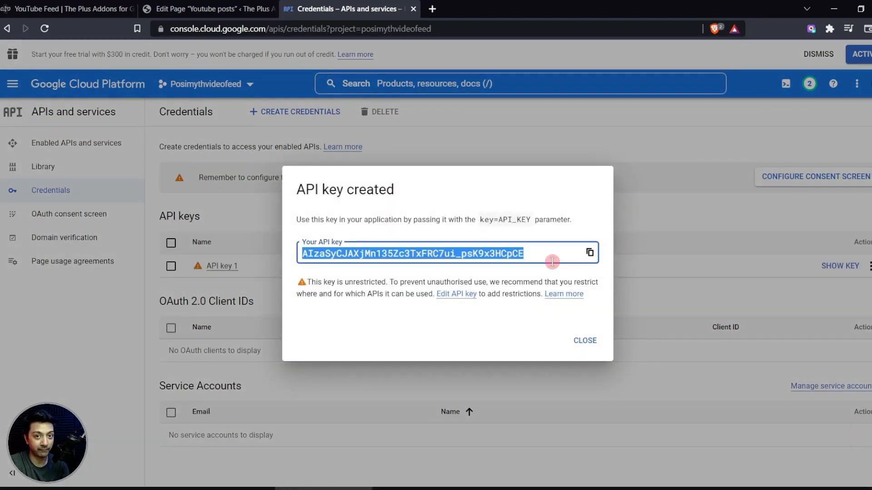
left_click(585, 341)
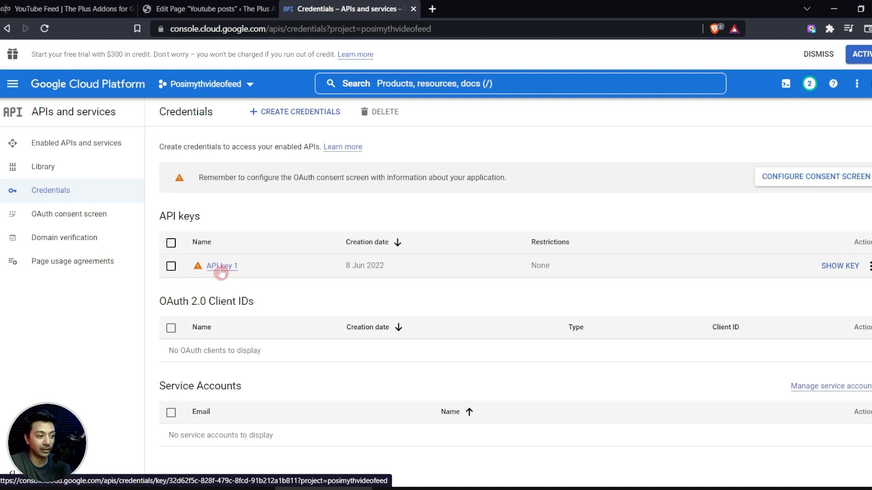
left_click(225, 267)
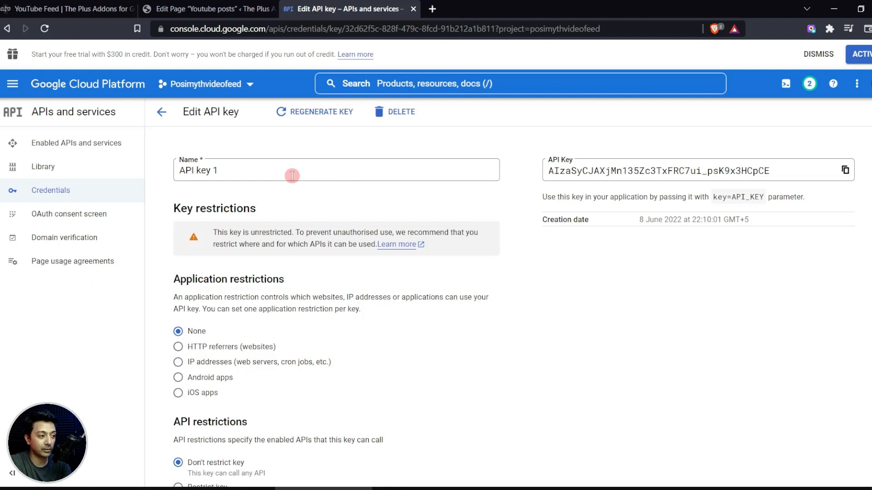
triple_click(292, 176)
type("posimythkeyfeed")
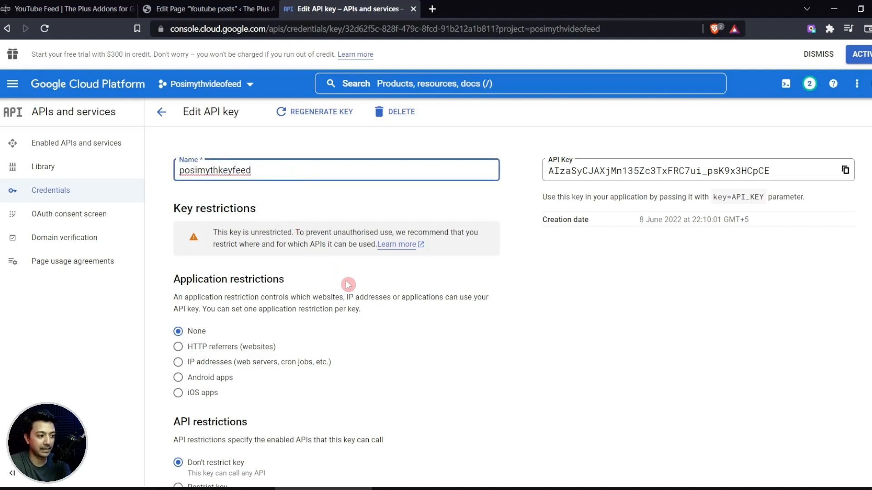
- Restrict the API key to YouTube Data API v3 and save its settings
scroll(346, 286, "down", 2)
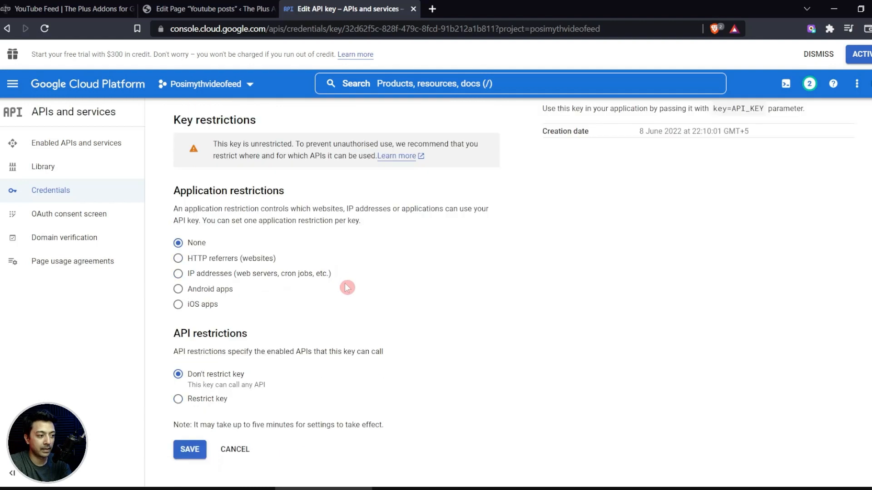
left_click(178, 399)
scroll(470, 365, "down", 1)
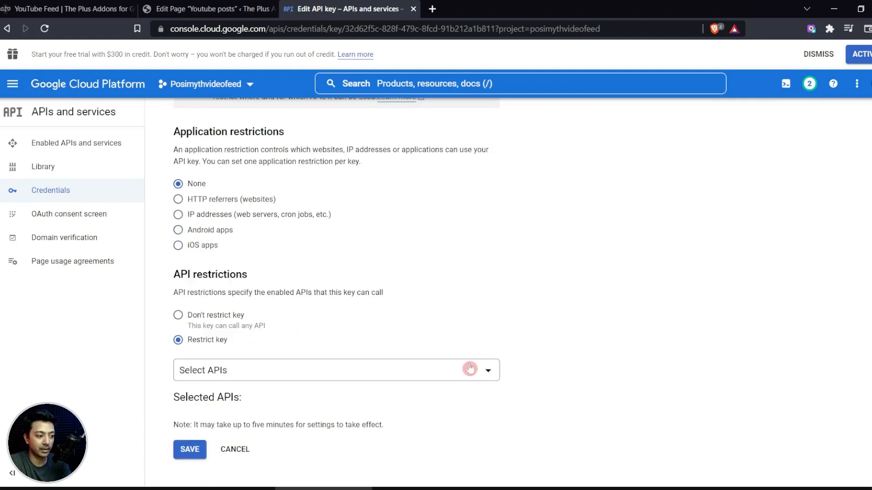
left_click(312, 372)
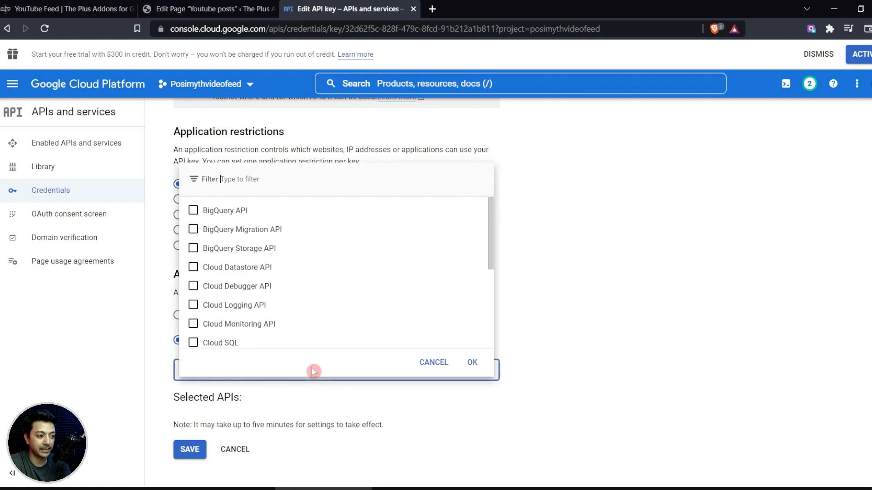
scroll(259, 236, "down", 5)
left_click(222, 340)
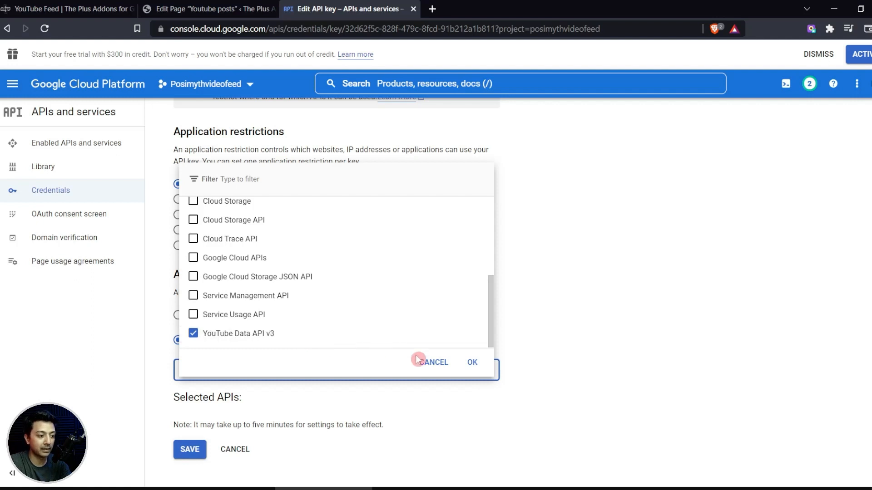
left_click(472, 362)
scroll(608, 340, "down", 2)
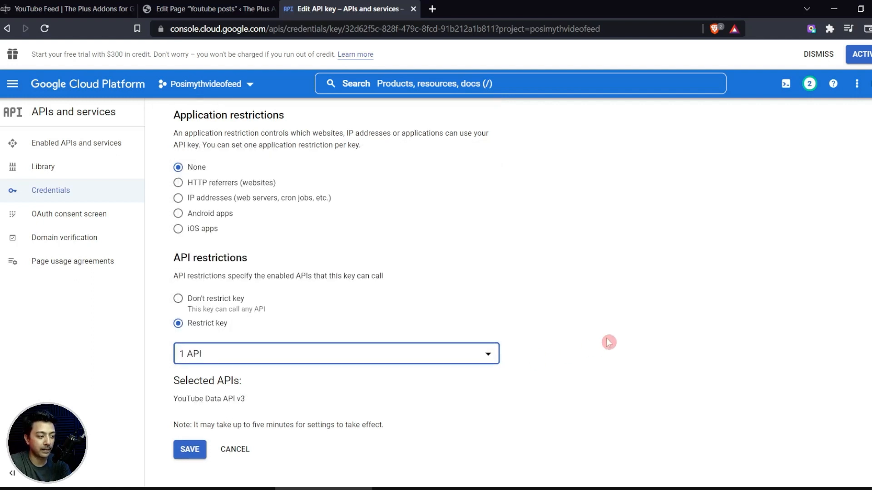
left_click(192, 463)
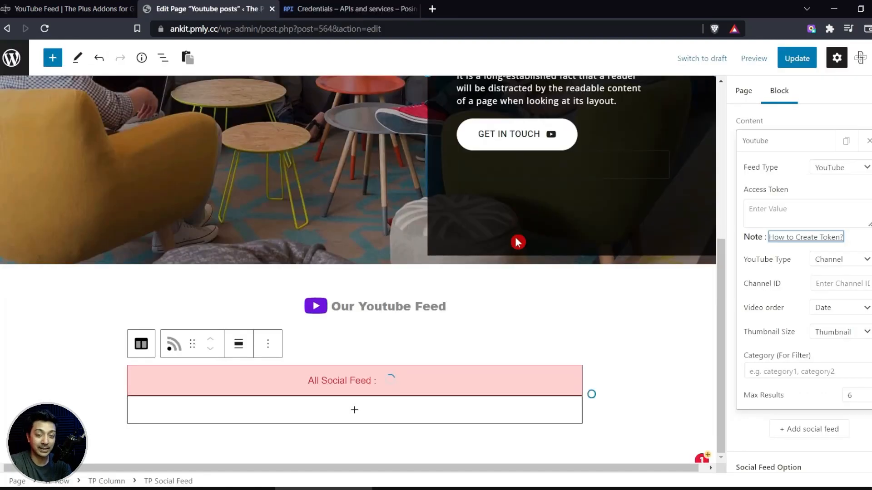
- Switch to the WordPress page editor and paste the API key into the TP Social Feed block's YouTube access token
left_click(514, 379)
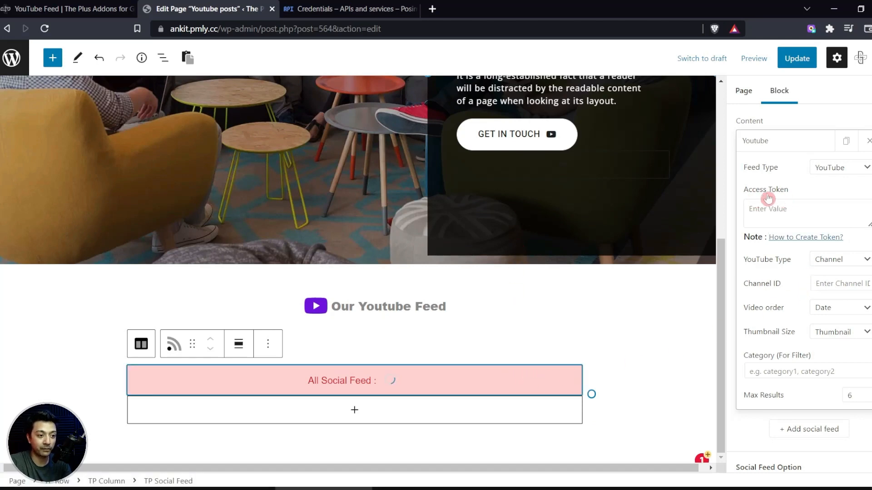
left_click(796, 208)
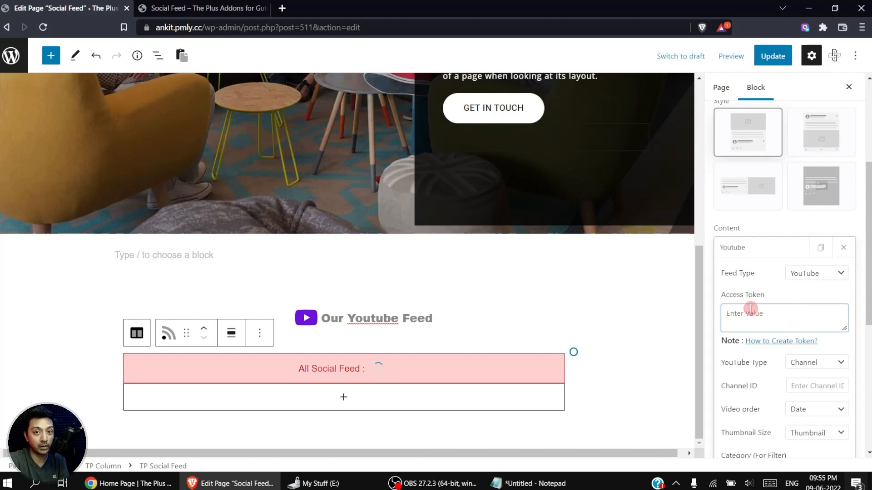
key("ctrl+v")
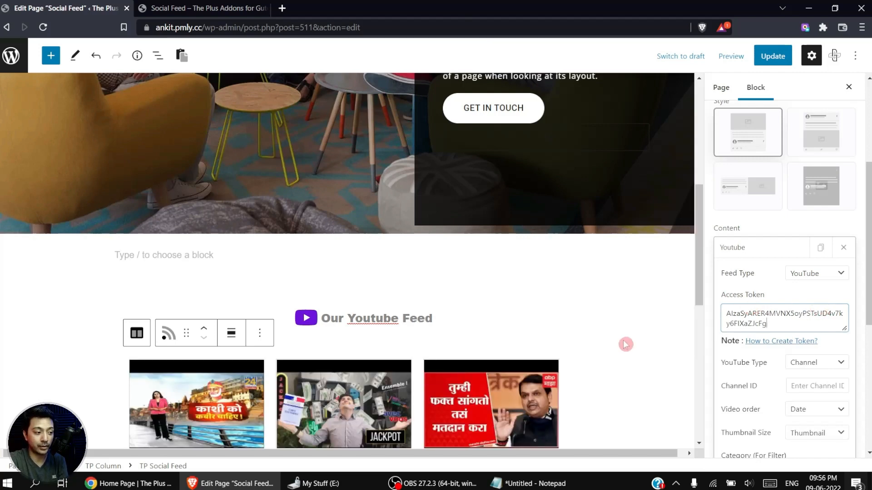
scroll(605, 347, "down", 5)
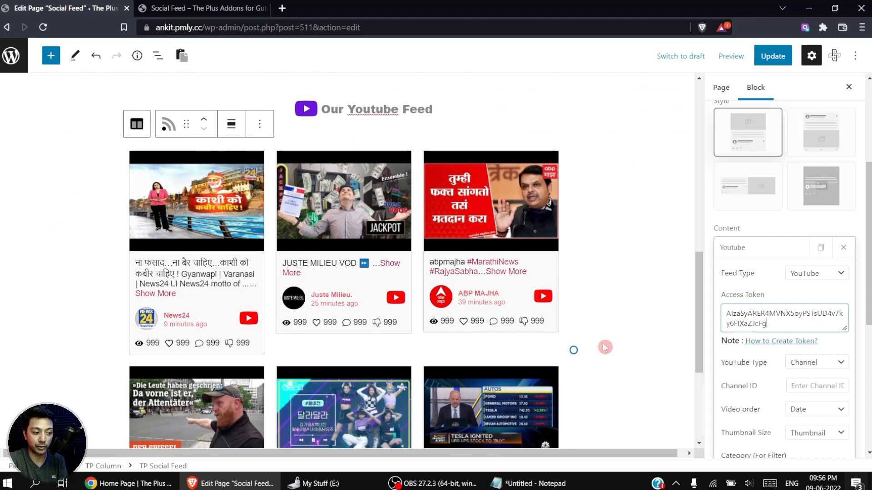
- Set the feed's YouTube type to User Feed with the username amazon
scroll(784, 273, "down", 3)
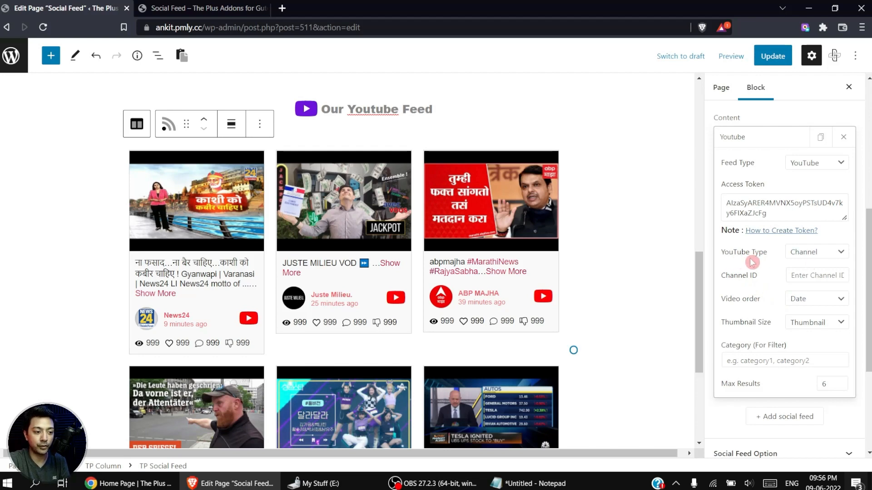
left_click(836, 252)
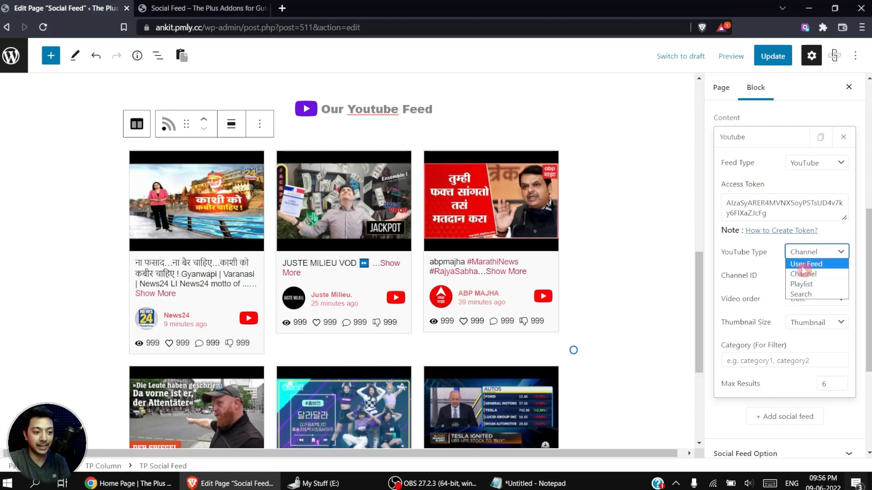
left_click(816, 265)
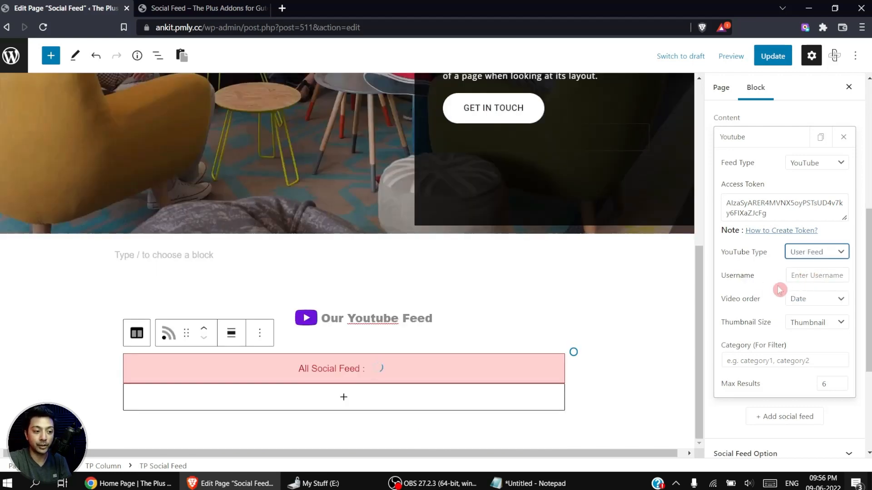
left_click(821, 278)
type("mavel")
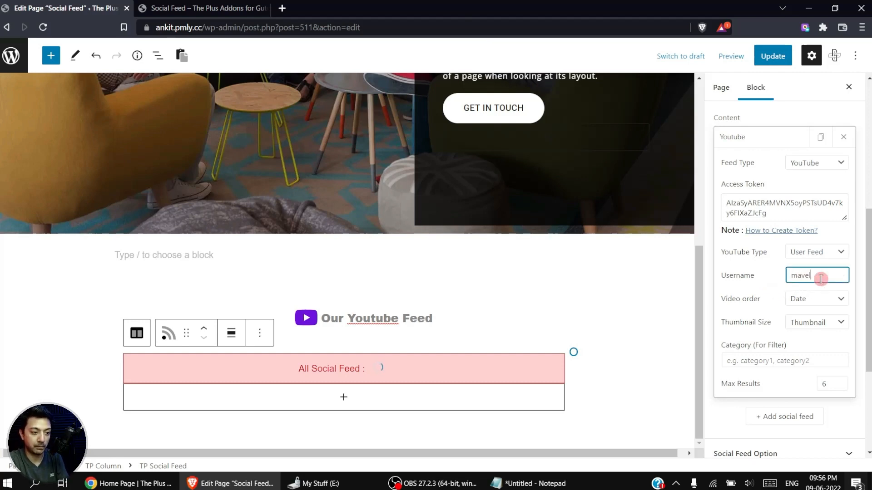
key("Tab")
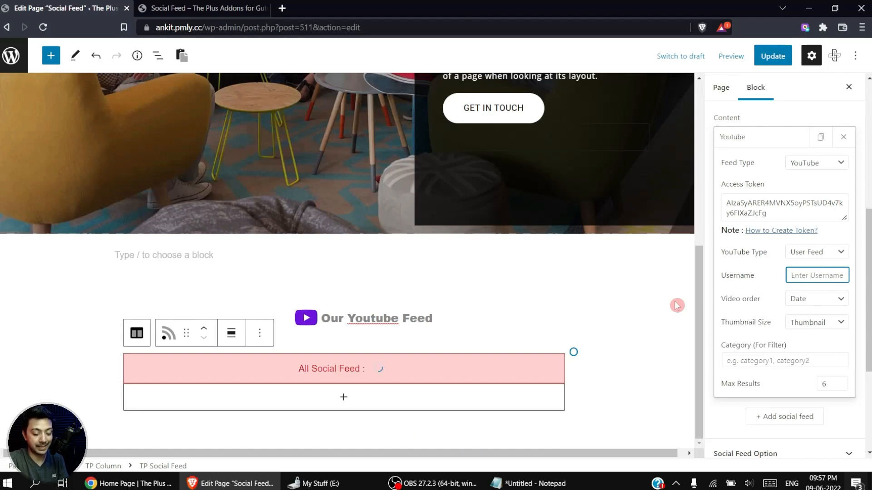
type("amazon")
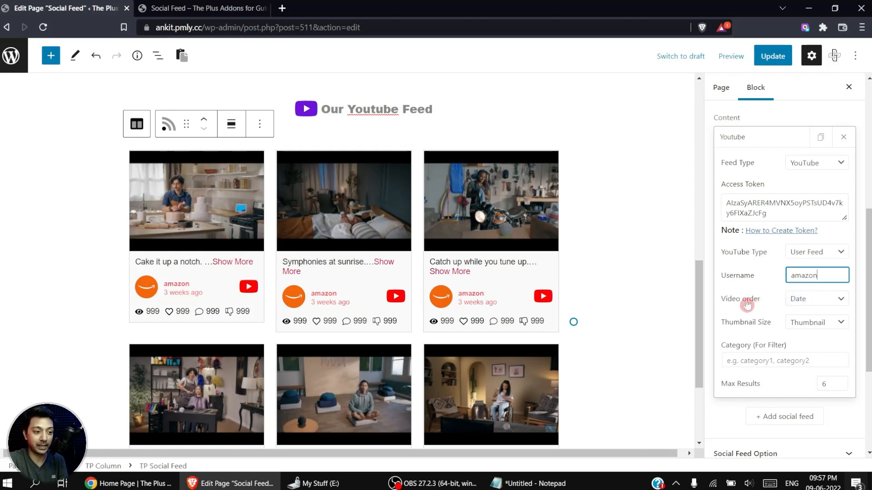
- Check the feed's video order options and set its thumbnail size to Max Resolution
left_click(832, 301)
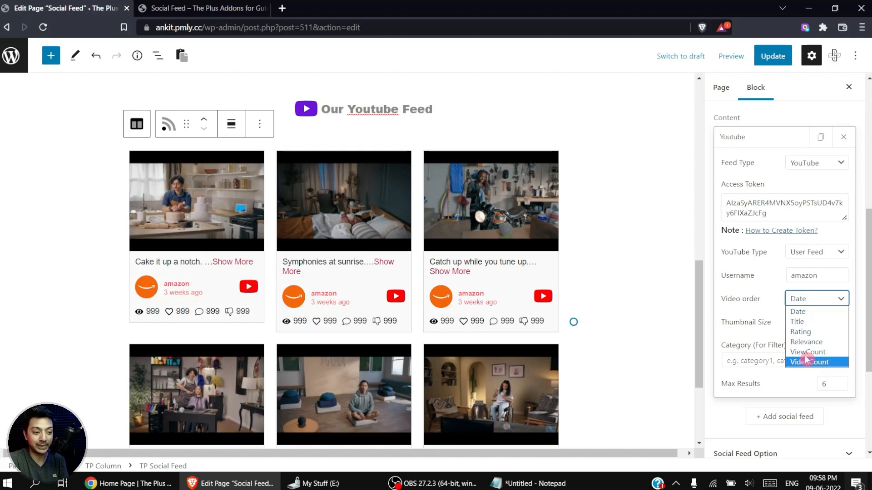
left_click(766, 316)
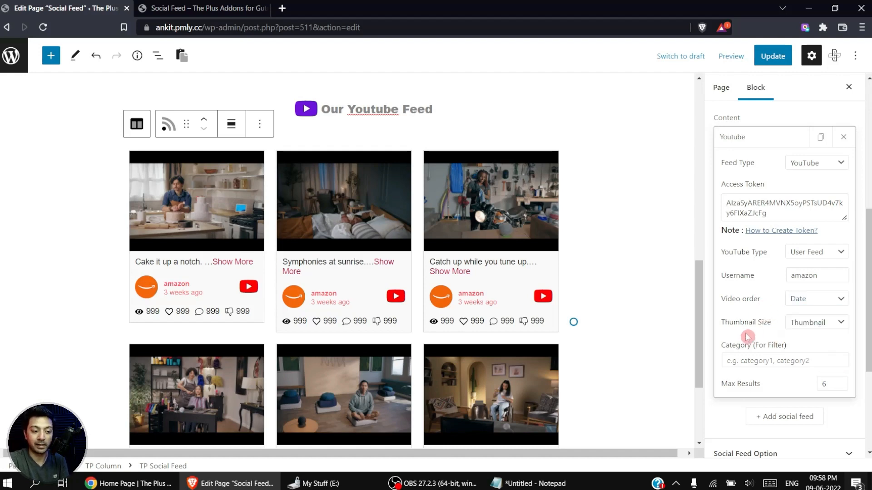
left_click(830, 323)
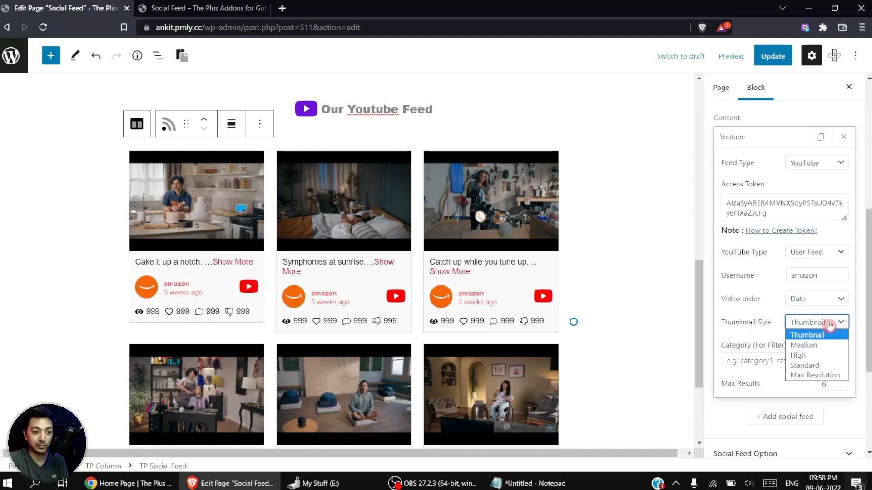
left_click(800, 376)
- Examine the Youtube feed item's category filter setting and the available feed types
left_click(729, 360)
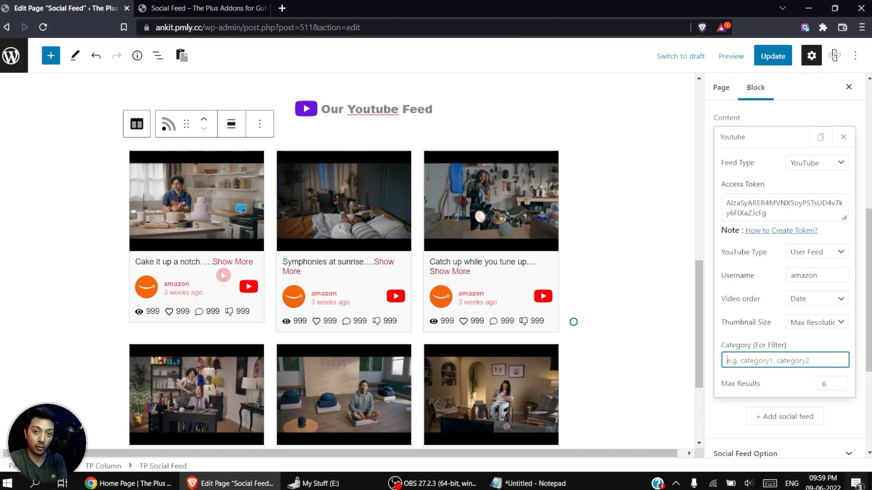
left_click(746, 151)
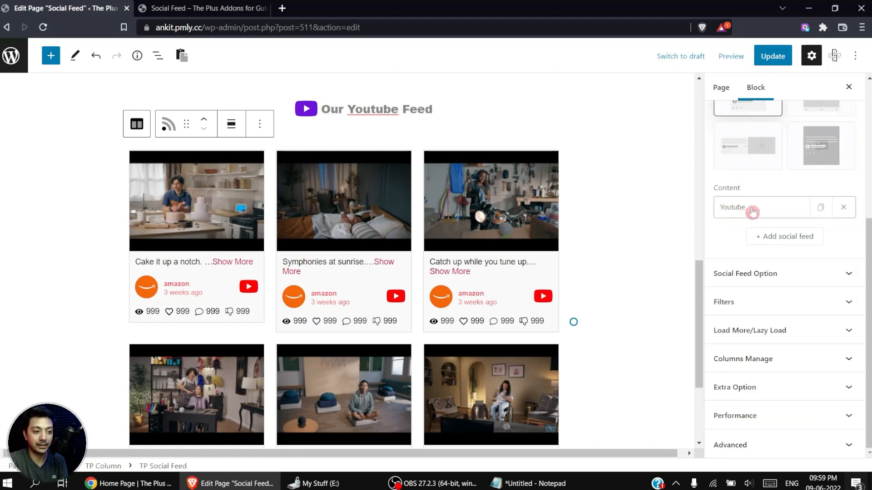
left_click(787, 214)
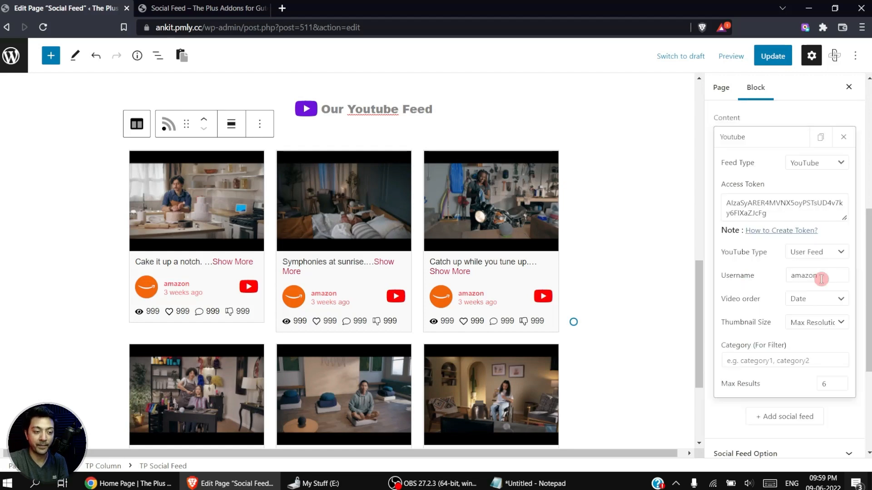
left_click(767, 360)
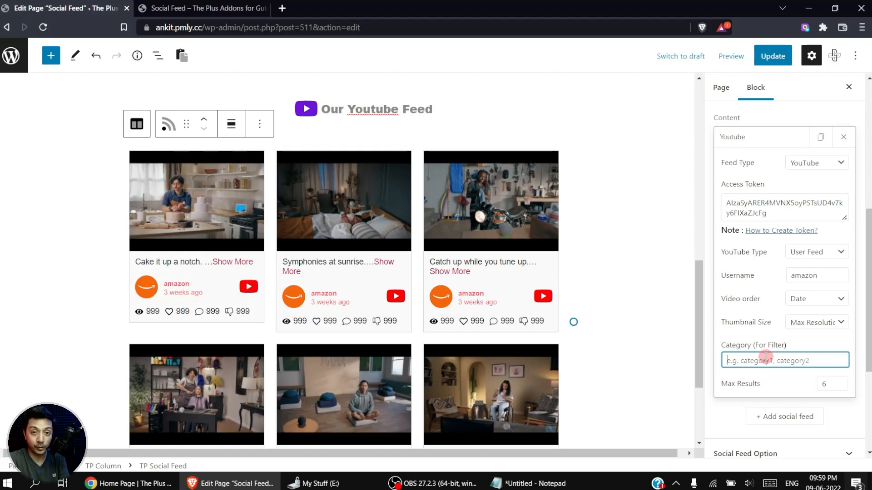
left_click(816, 162)
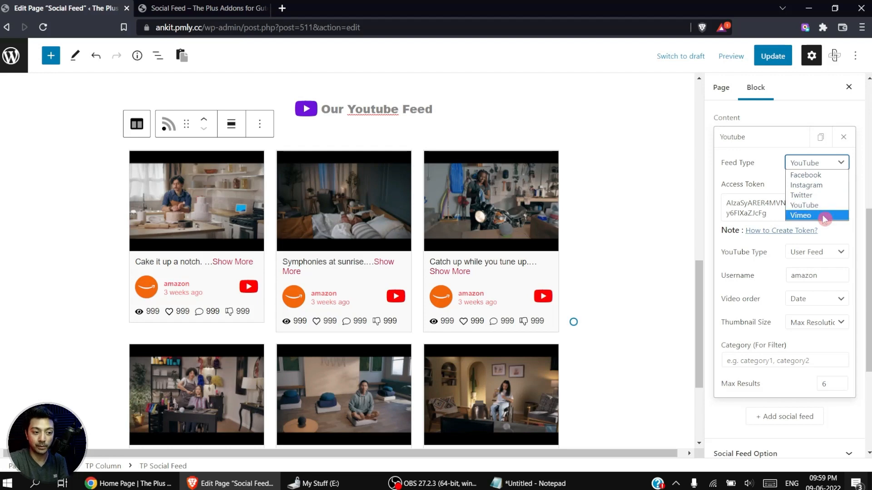
left_click(709, 270)
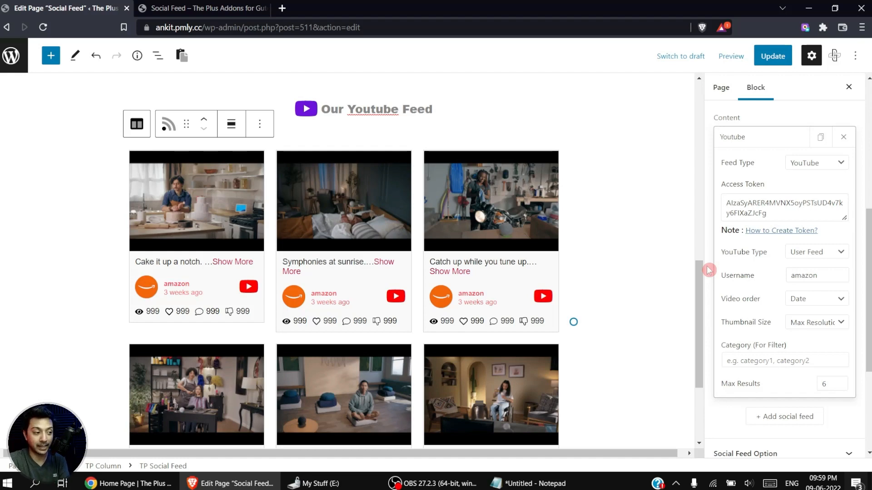
left_click(813, 162)
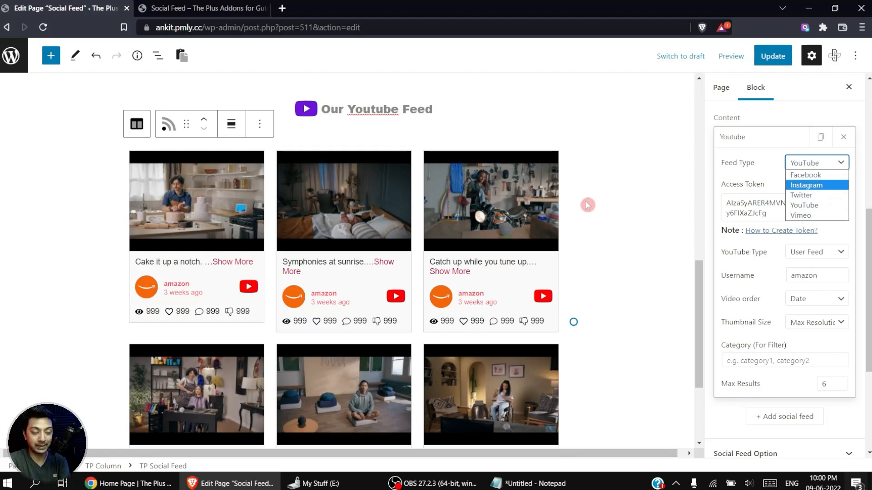
left_click(773, 184)
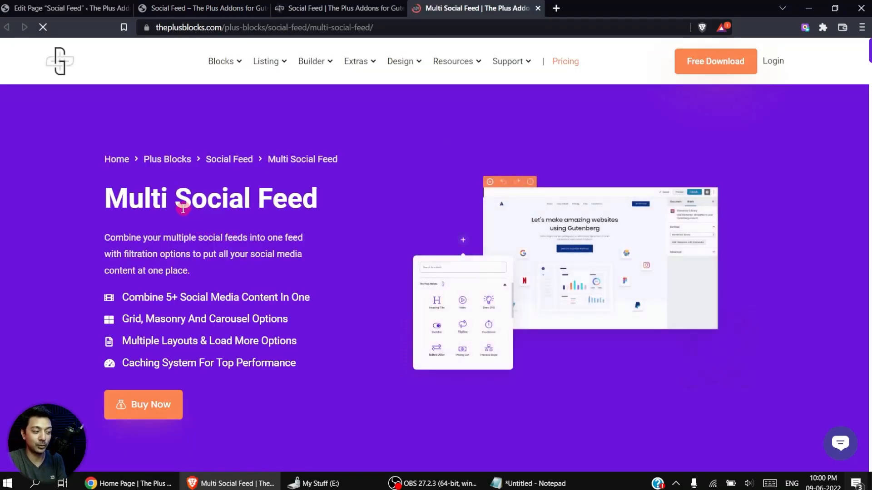
- On the Multi Social Feed demo page, filter the Social Feed Wall by Twitter, Vimeo, YouTube and Facebook in turn
scroll(209, 267, "down", 7)
scroll(247, 224, "down", 1)
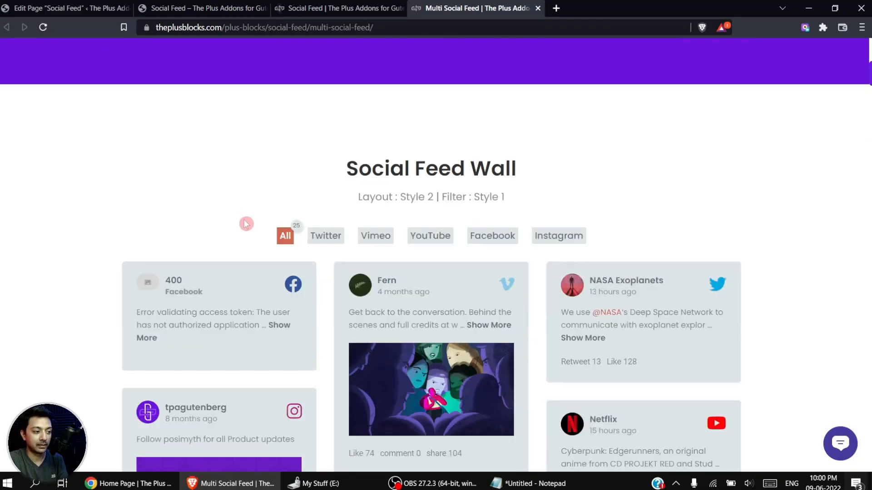
left_click(325, 237)
scroll(307, 265, "down", 2)
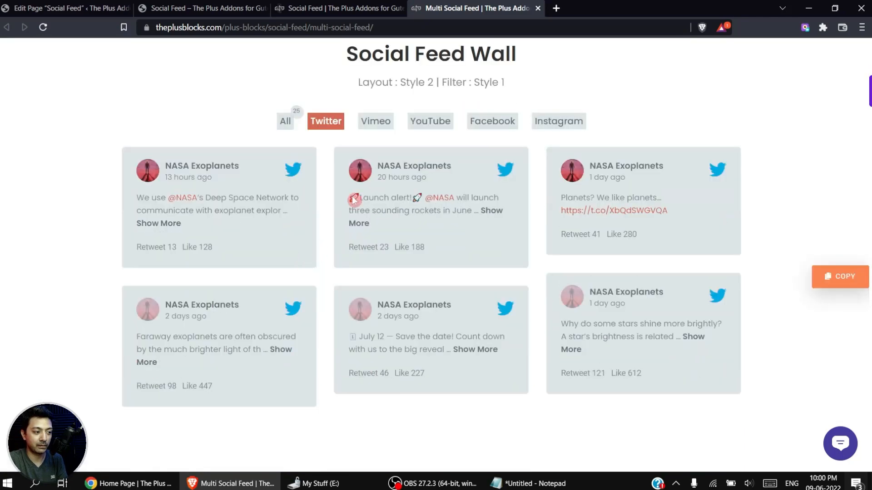
left_click(377, 124)
left_click(433, 121)
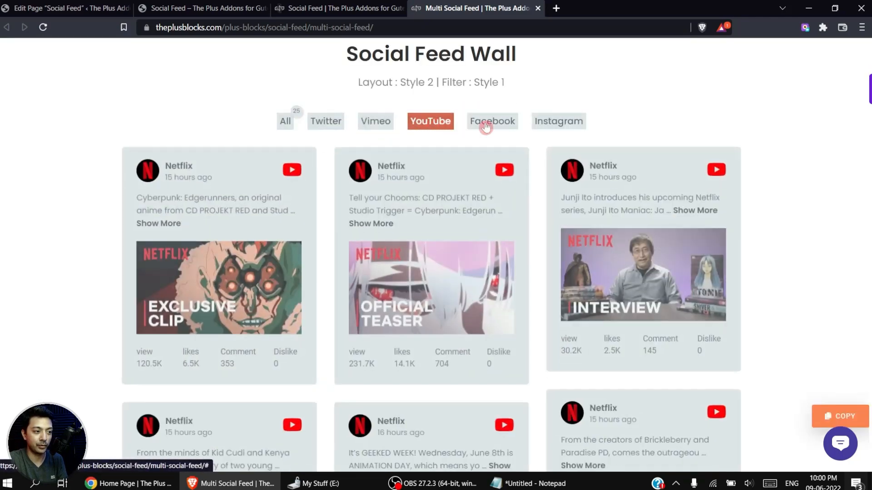
left_click(492, 122)
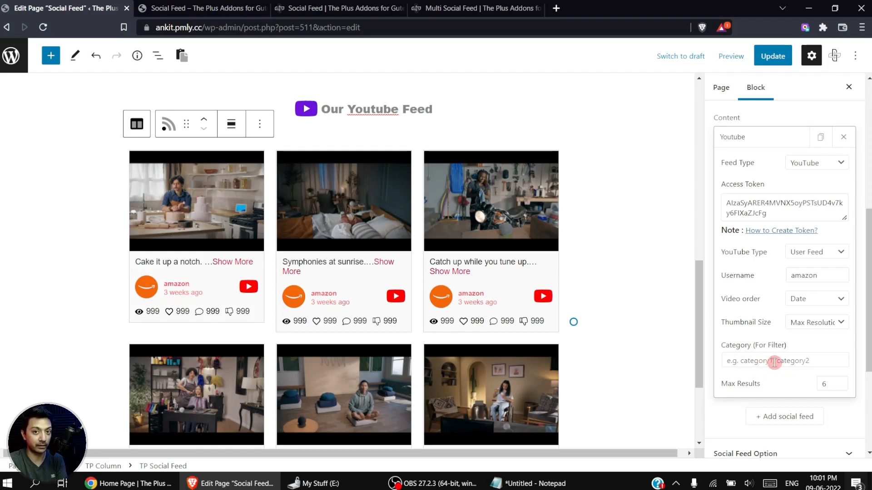
- Set the feed item's YouTube type to Channel
scroll(774, 362, "down", 2)
left_click(833, 184)
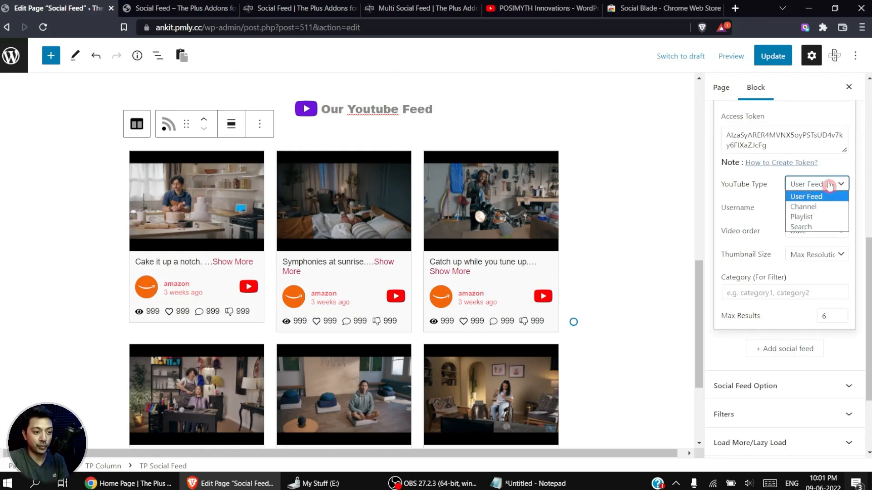
left_click(832, 210)
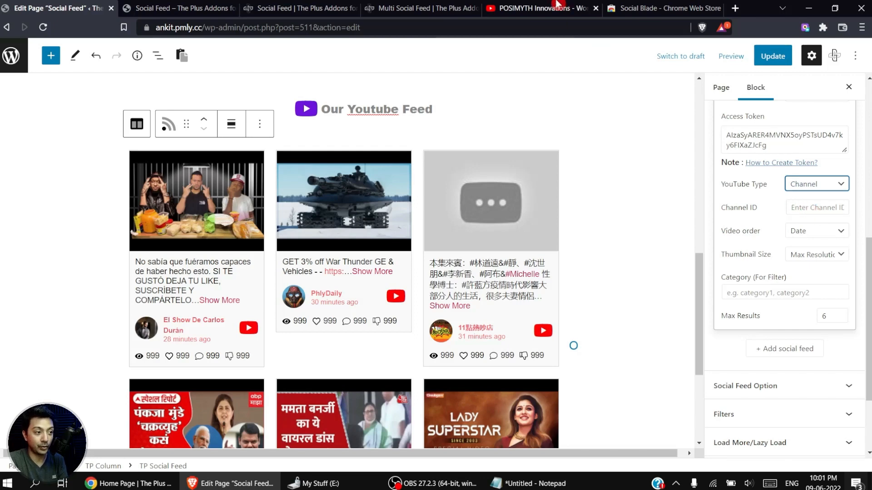
- Look at the POSIMYTH Innovations YouTube channel and the Social Blade extension page in the Chrome Web Store
left_click(543, 8)
left_click(323, 365)
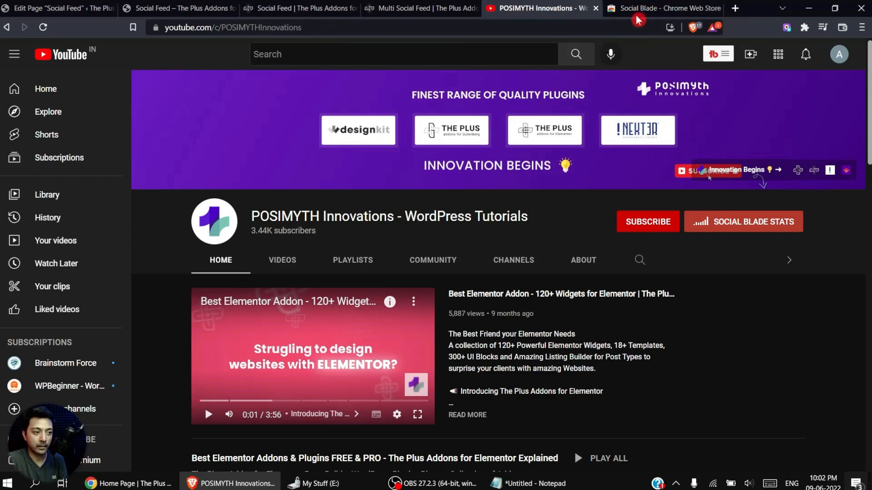
left_click(658, 7)
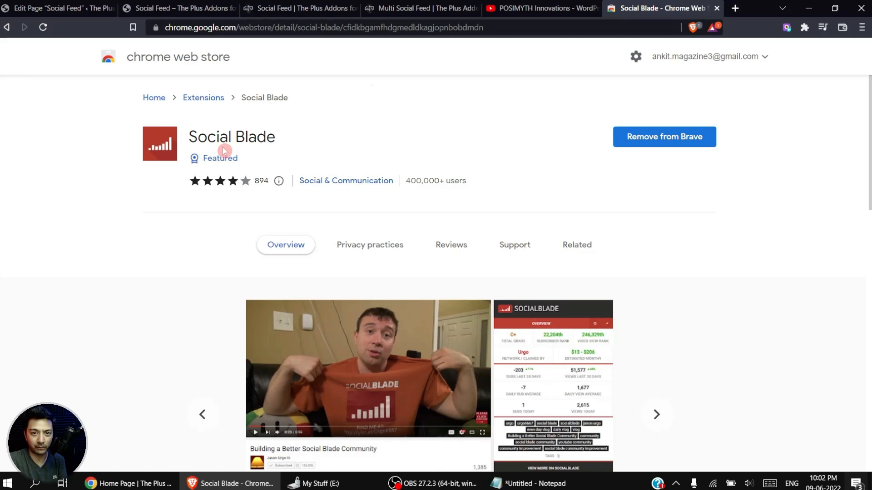
- On the POSIMYTH Innovations YouTube channel page, copy the channel ID listed below the channel keywords
key("ctrl+shift+Tab")
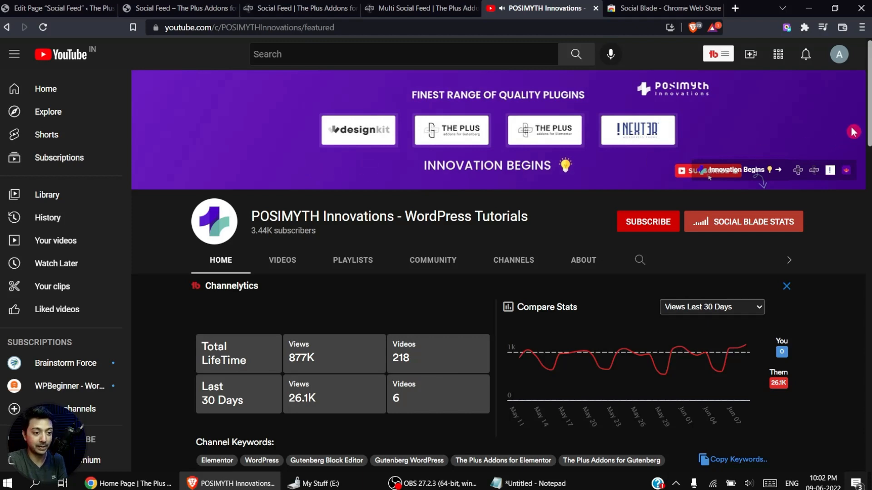
scroll(305, 164, "down", 4)
left_click_drag(871, 165, 871, 175)
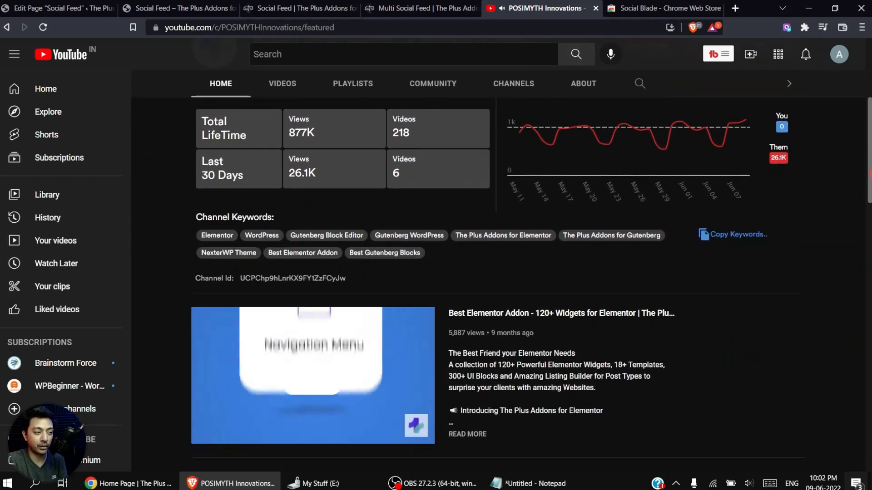
left_click(253, 324)
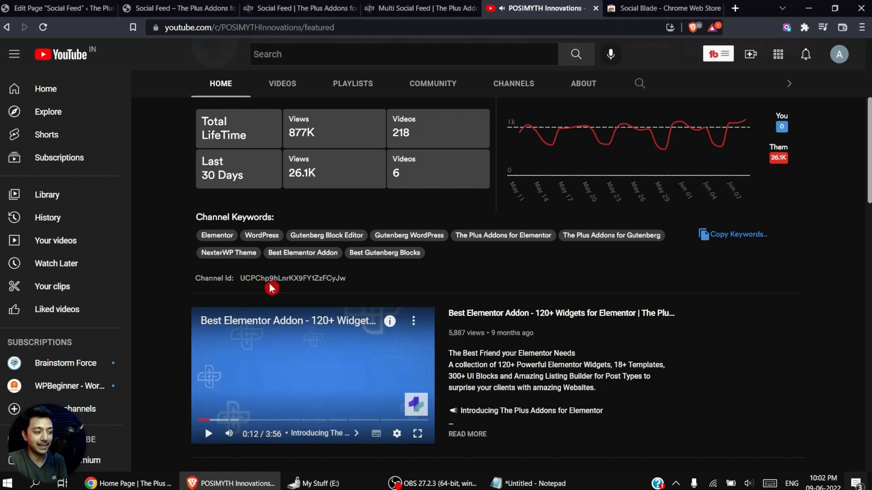
left_click_drag(350, 279, 243, 288)
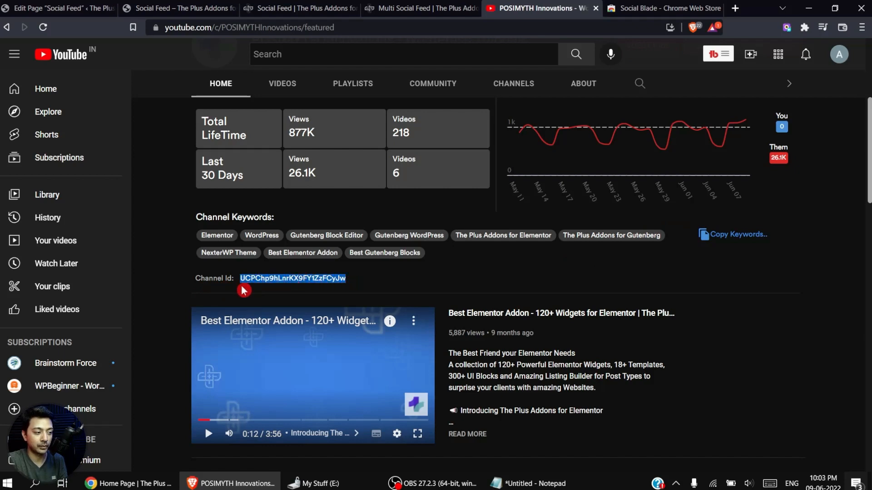
key("ctrl+c")
- Back in the page editor, paste the copied ID as the feed's Channel ID and check the video order setting
key("ctrl+1")
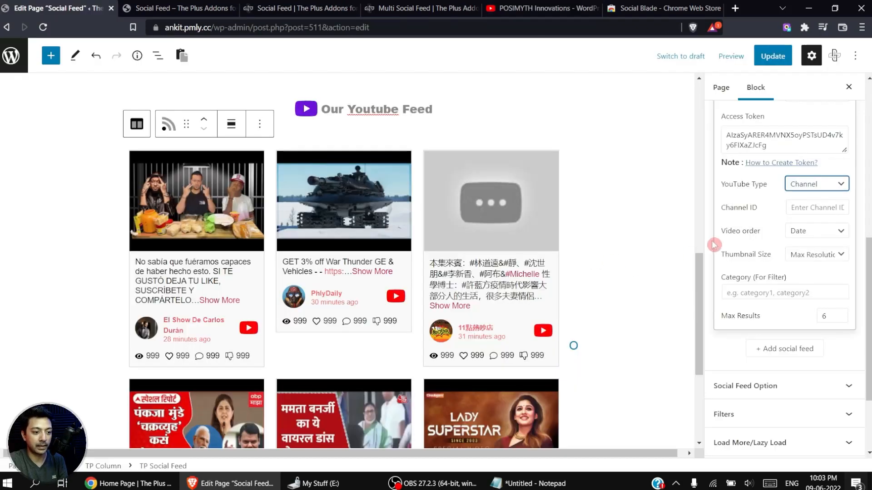
left_click(795, 207)
key("ctrl+v")
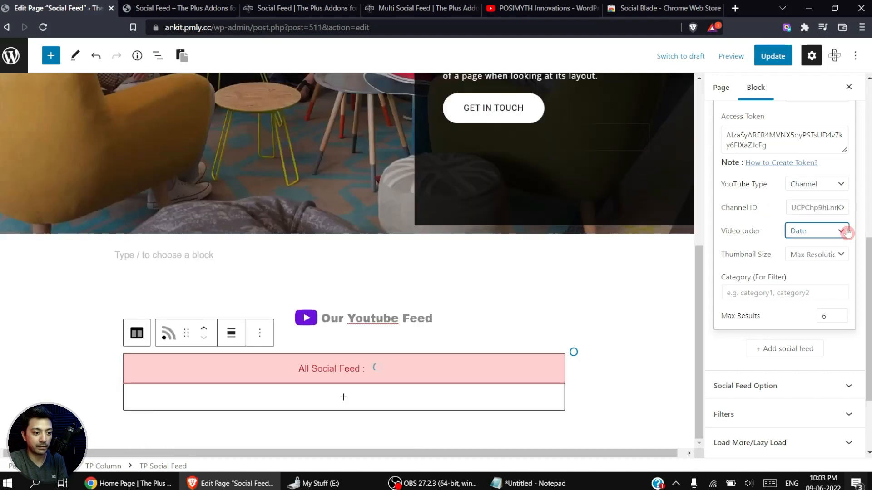
left_click(847, 232)
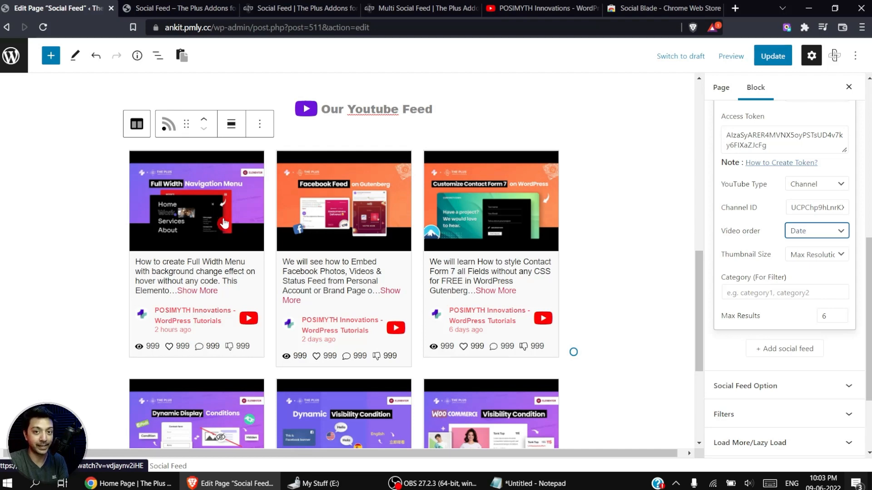
- Set the YouTube type to Playlist and copy the ID of the channel's Best Gutenberg Blocks FREE & PRO playlist from its URL
left_click(815, 184)
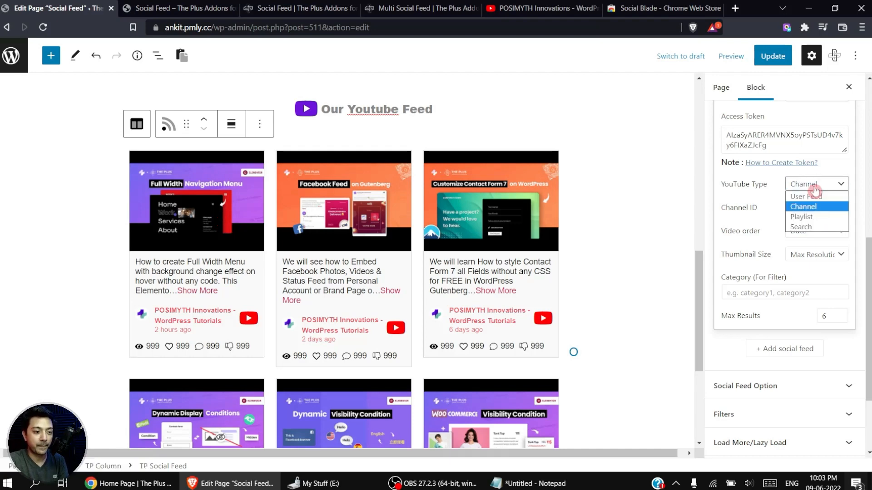
left_click(811, 220)
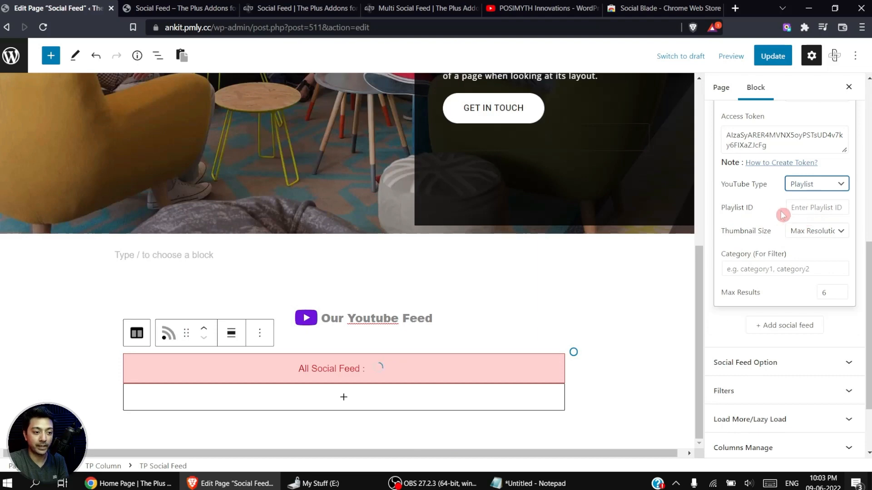
left_click(570, 5)
scroll(438, 204, "up", 2)
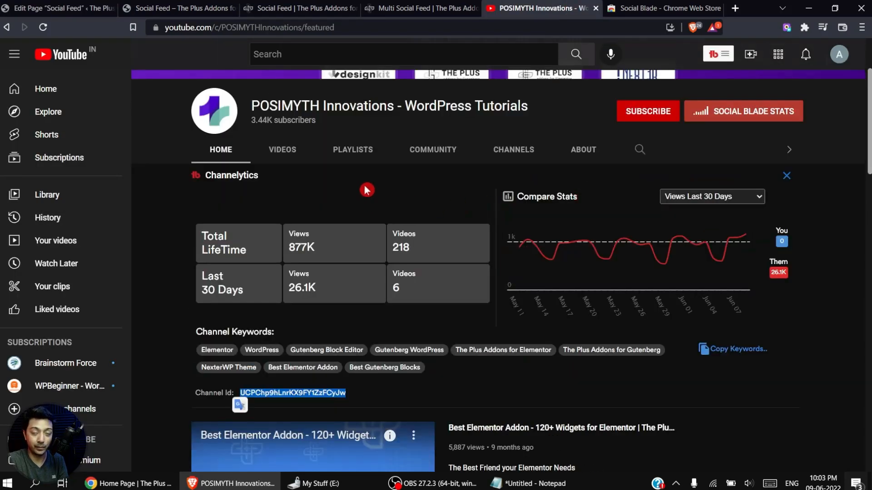
left_click(359, 151)
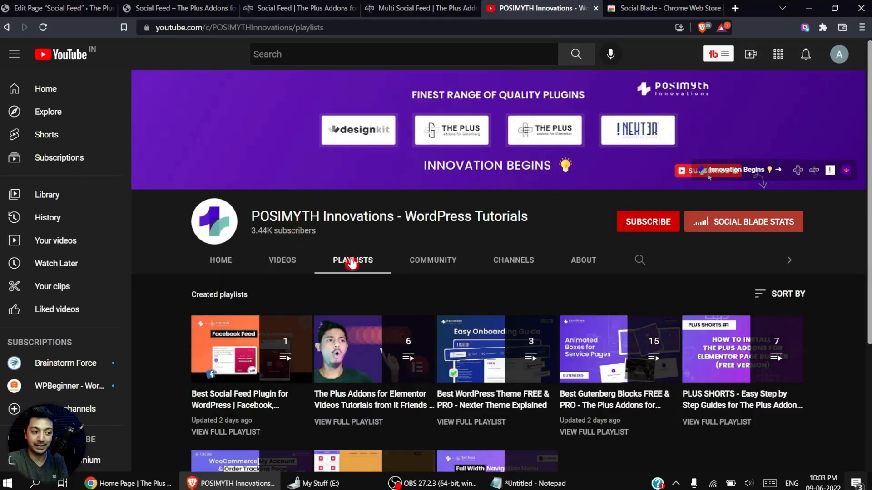
scroll(500, 281, "down", 2)
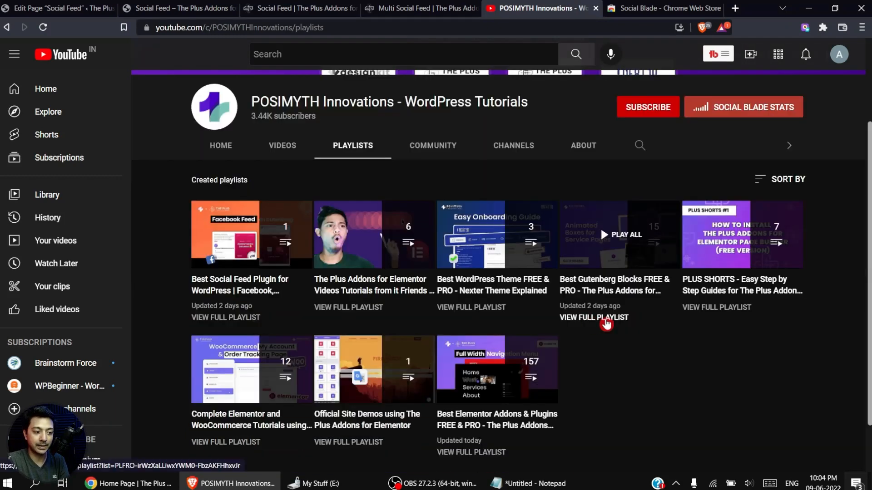
left_click(595, 318)
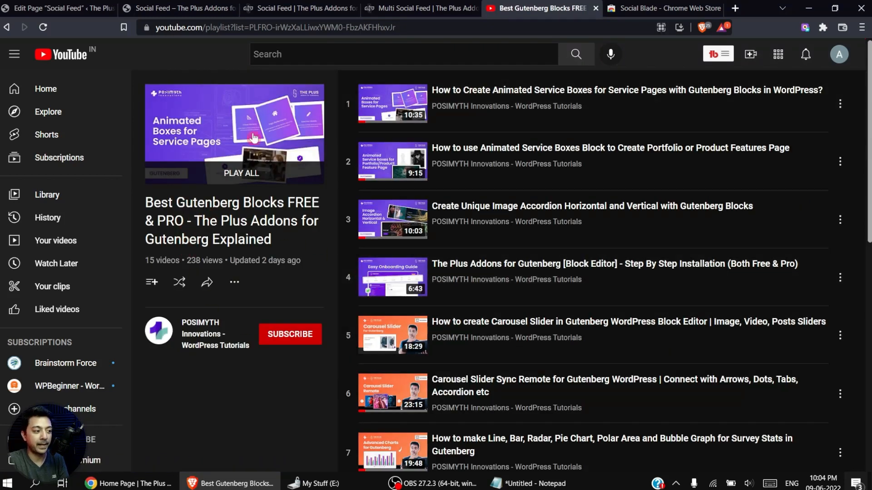
left_click_drag(251, 25, 440, 27)
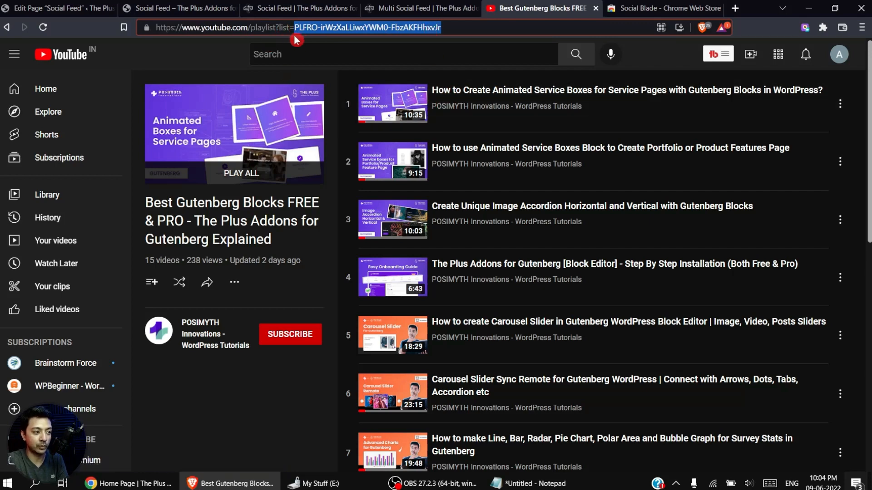
- Paste the copied ID as the feed's Playlist ID in the page editor and look through the resulting feed
left_click(64, 8)
left_click(818, 210)
key("ctrl+v")
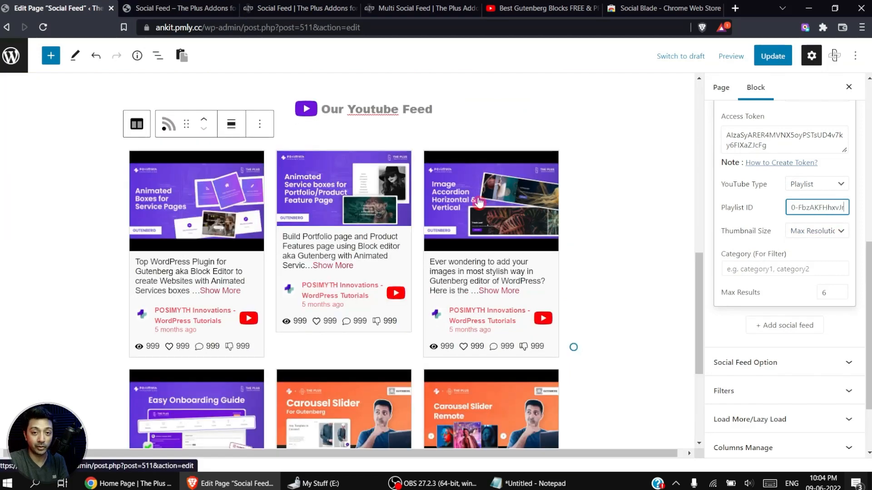
scroll(489, 275, "down", 4)
- Set the feed's YouTube type to Search with the query wordpress and save the page
left_click(821, 184)
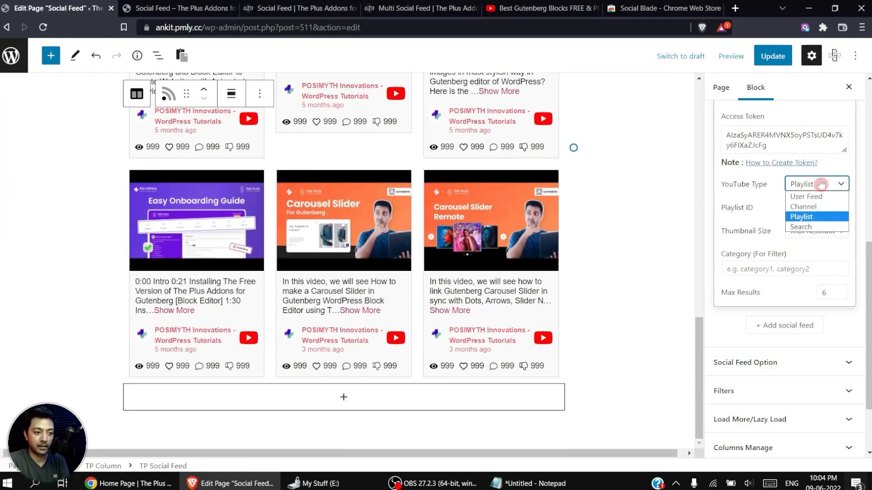
left_click(816, 227)
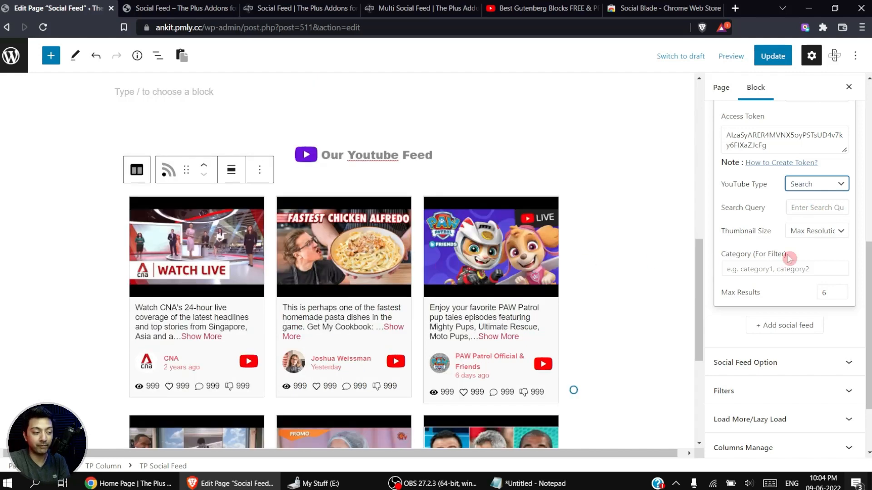
key("Tab")
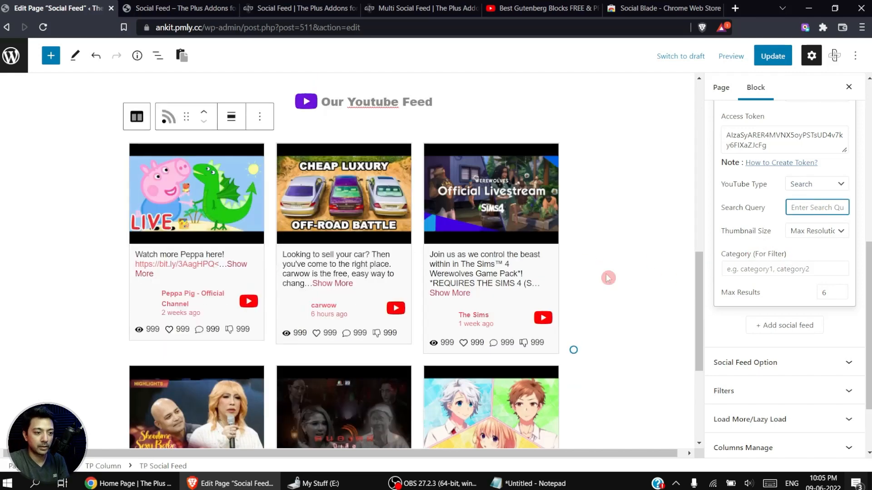
type("wordpress")
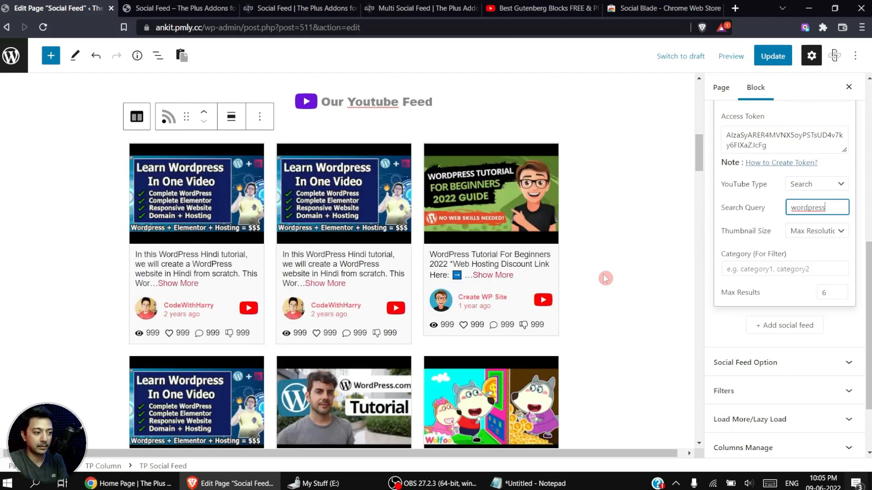
scroll(603, 275, "up", 2)
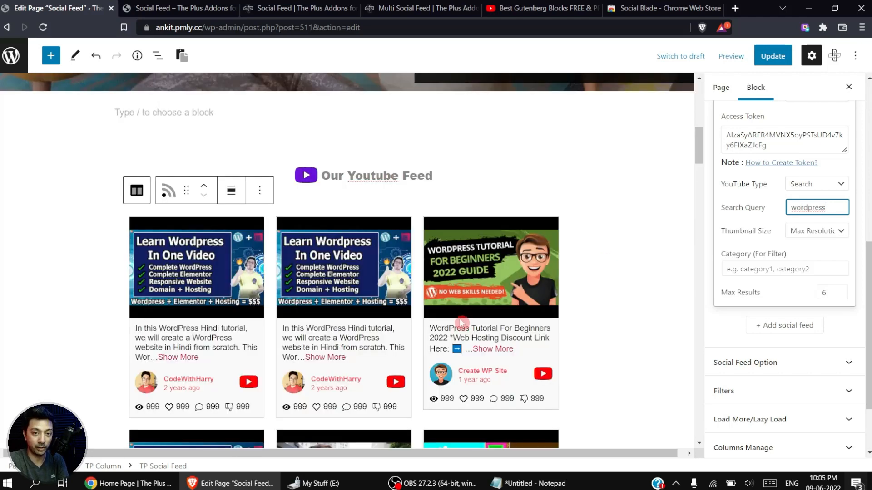
key("ctrl+s")
- Switch the feed's YouTube type back to Channel and update the page
left_click(816, 184)
left_click(818, 207)
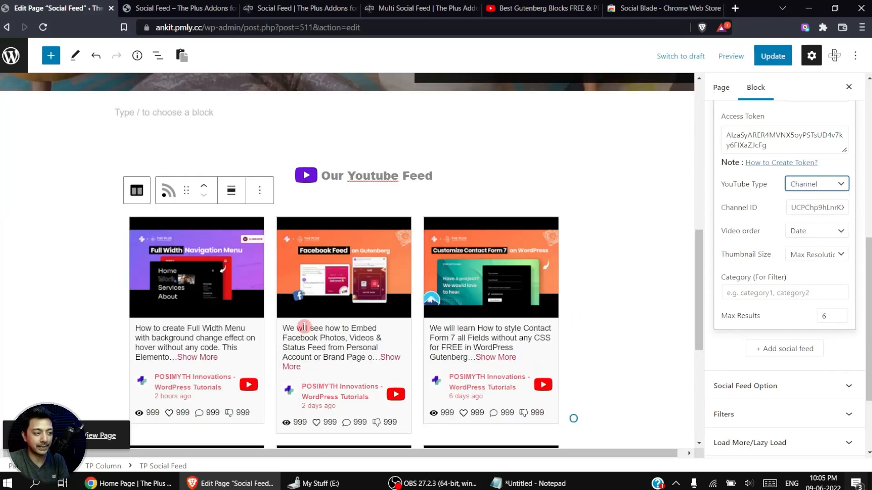
left_click(773, 55)
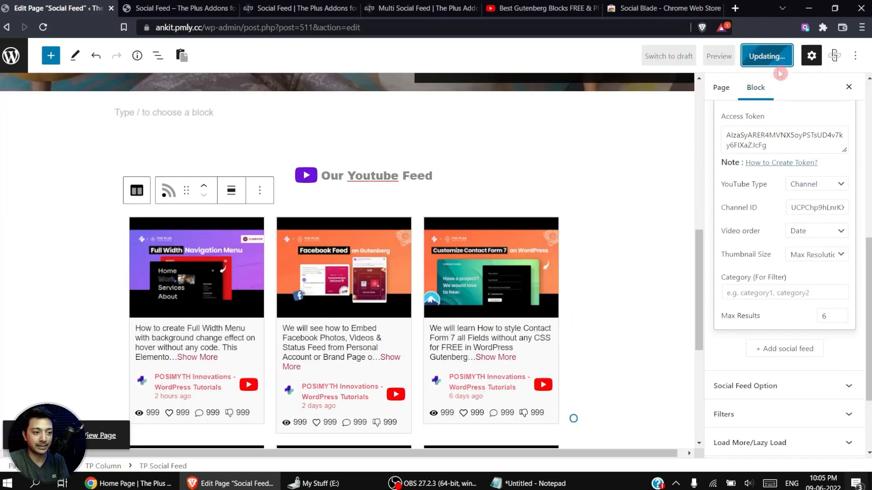
- Open the published Social Feed page in a new tab and examine the videos under Our Youtube Feed
mouse_move(268, 133)
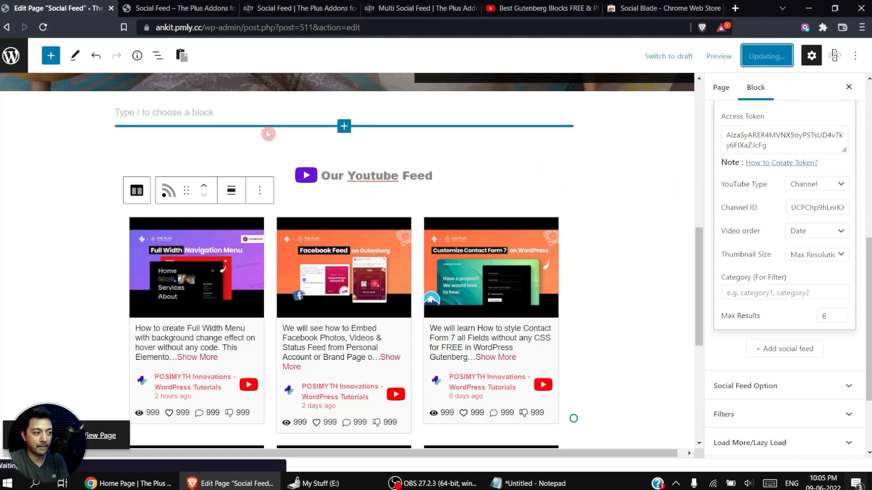
right_click(102, 436)
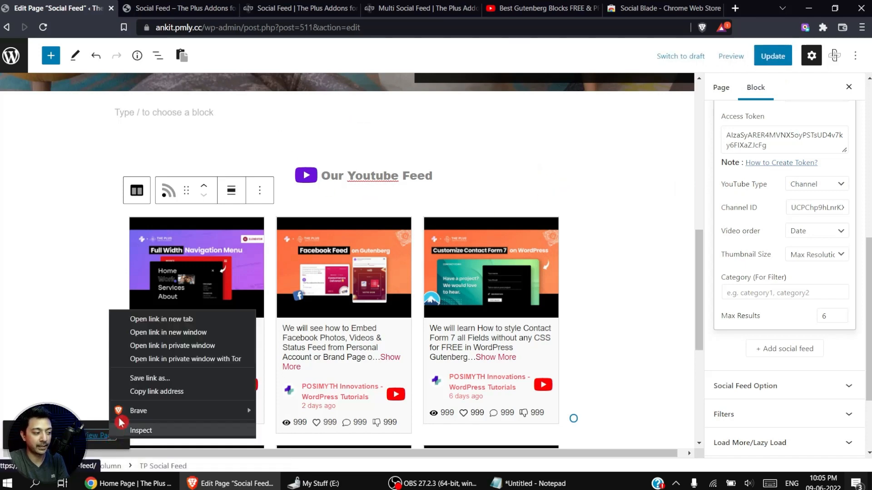
left_click(157, 324)
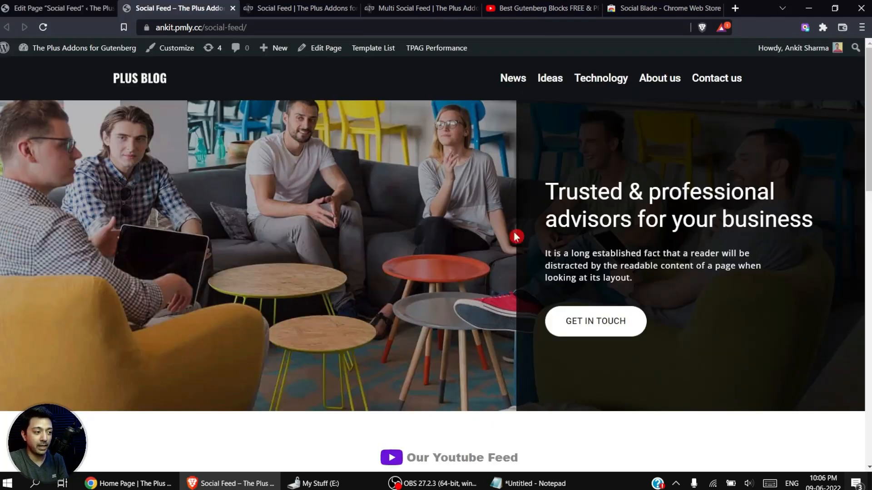
scroll(795, 236, "down", 7)
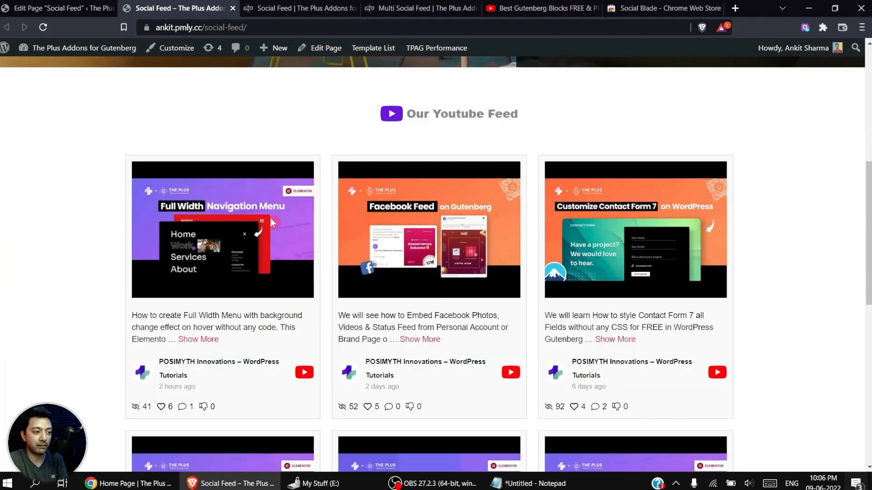
scroll(661, 340, "down", 6)
scroll(660, 341, "up", 6)
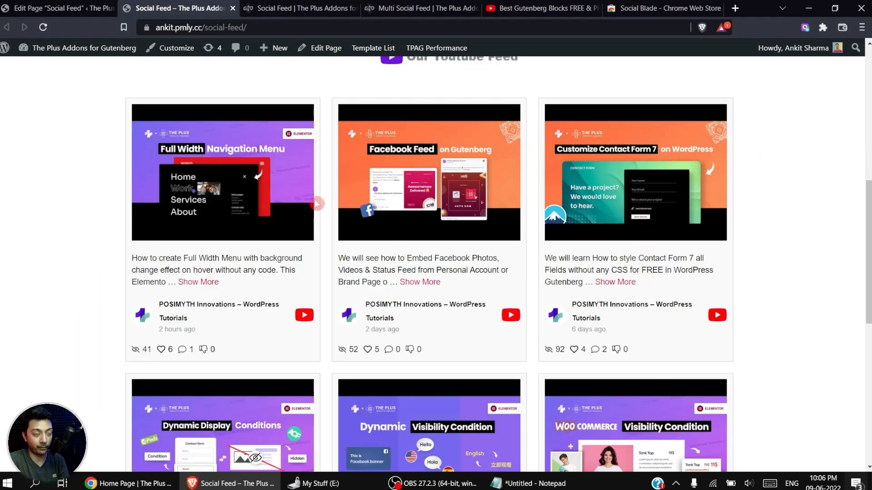
- Back in the page editor, set the TP Social Feed block's layout to Masonry
left_click(64, 7)
scroll(802, 292, "up", 10)
left_click(805, 270)
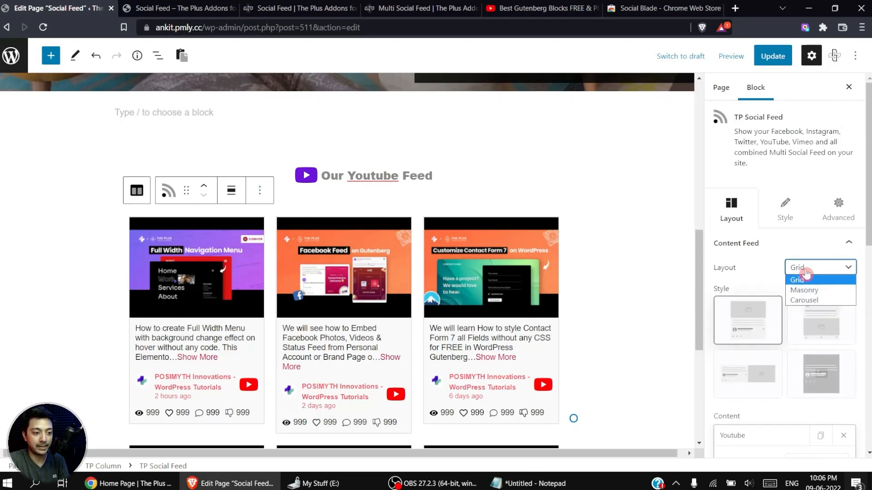
left_click(810, 289)
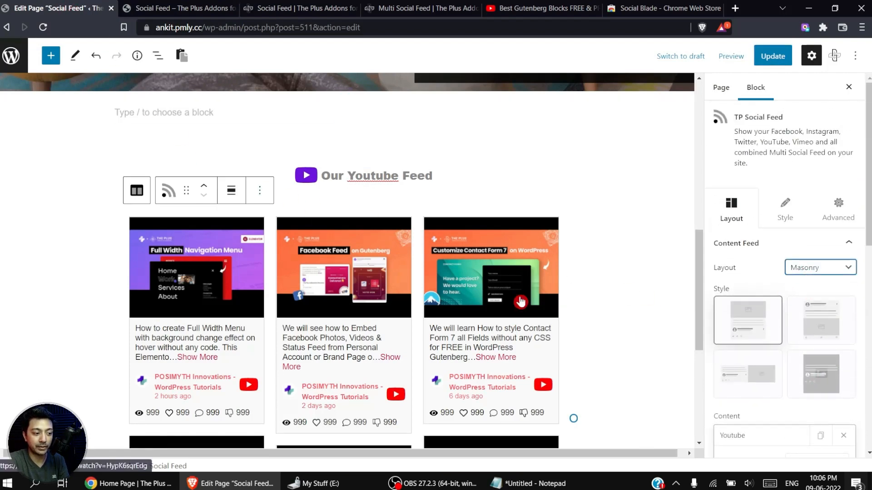
- Set the TP Social Feed block's layout to Carousel and page through its slides
left_click(798, 269)
left_click(802, 299)
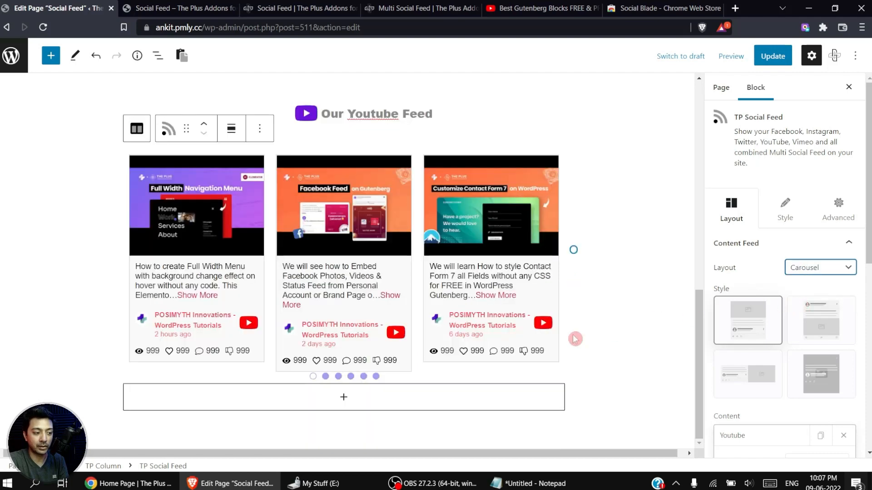
left_click(338, 377)
left_click(350, 378)
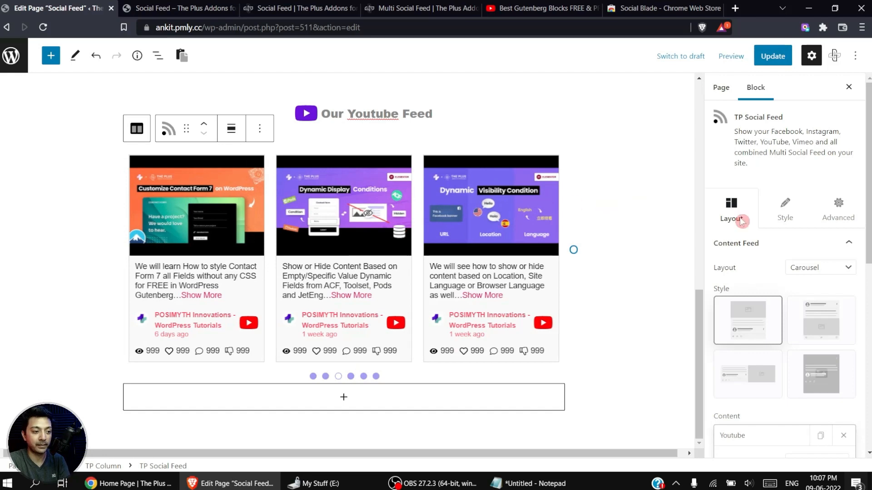
- Try the other three card styles for the feed carousel and return to the first style
left_click(838, 313)
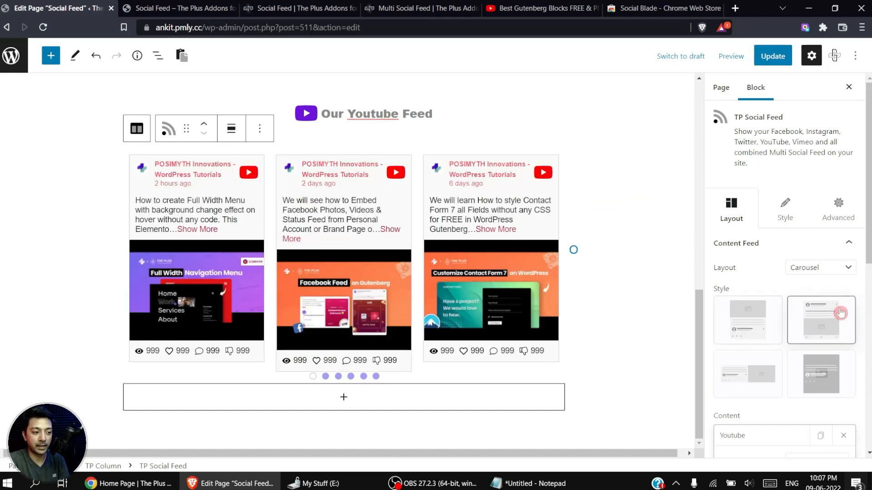
left_click(746, 375)
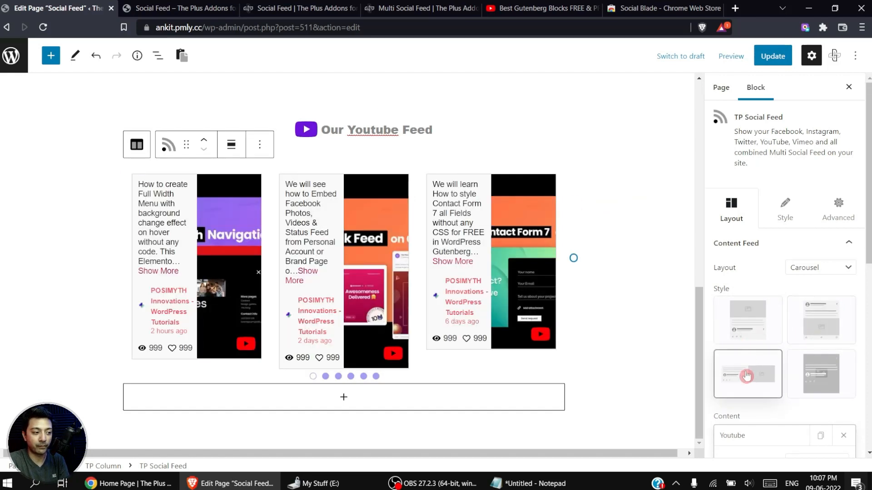
left_click(794, 377)
left_click(743, 322)
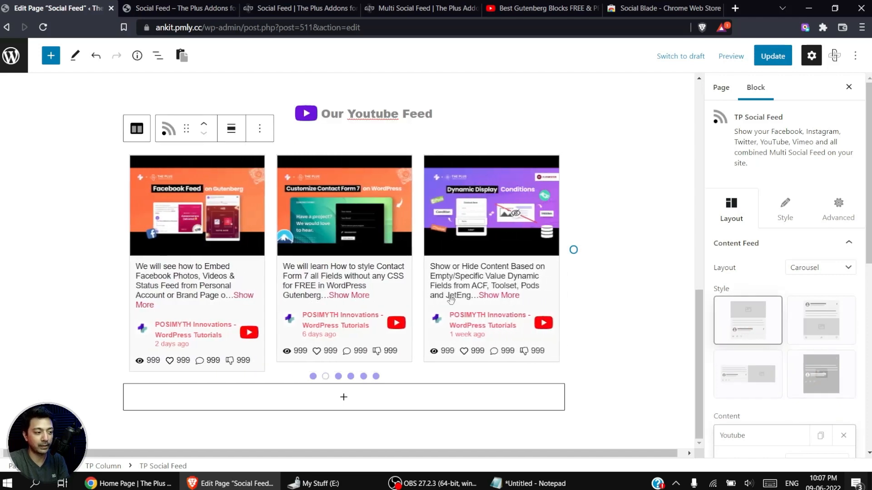
- In the Social Feed Option settings, try the Hide Media Content media filter and set the filter back to Default
scroll(736, 276, "down", 9)
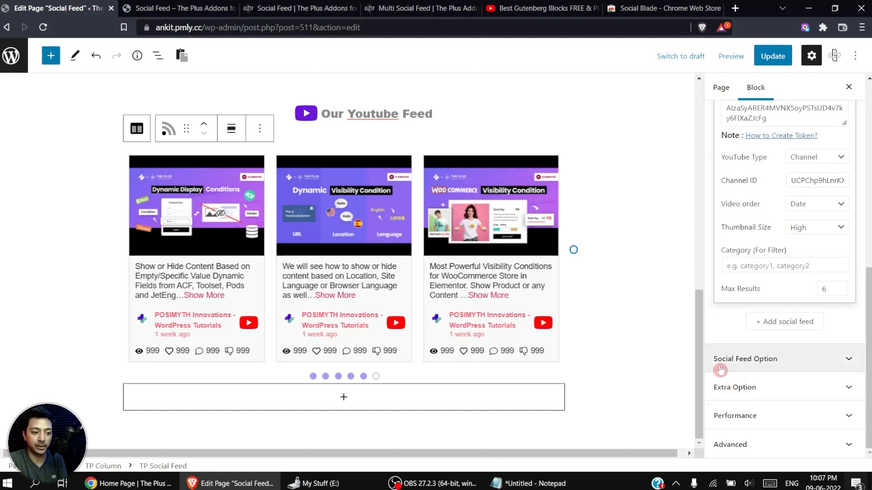
left_click(831, 361)
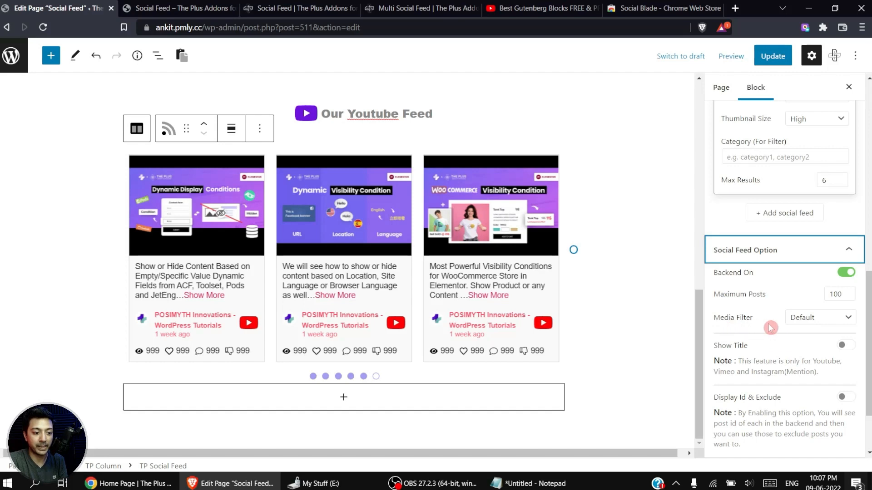
left_click(840, 320)
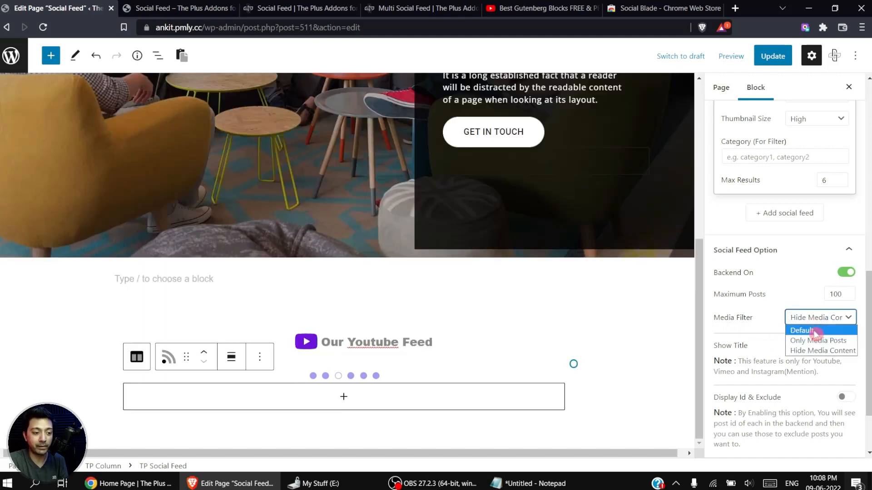
left_click(815, 331)
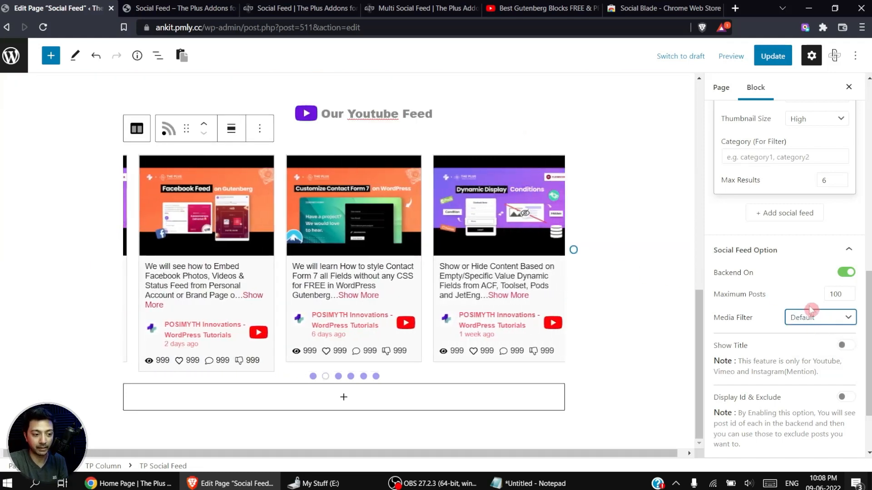
- Turn on Show Title so the feed cards include the video titles
scroll(805, 312, "down", 2)
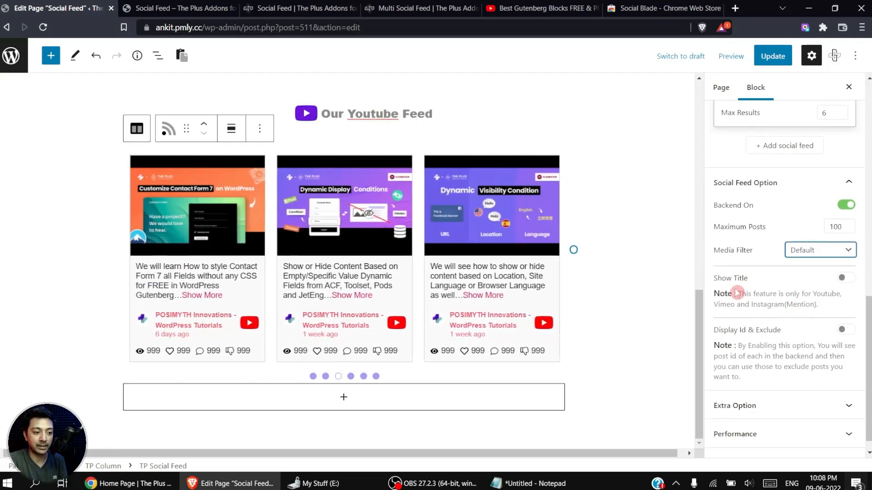
left_click(845, 278)
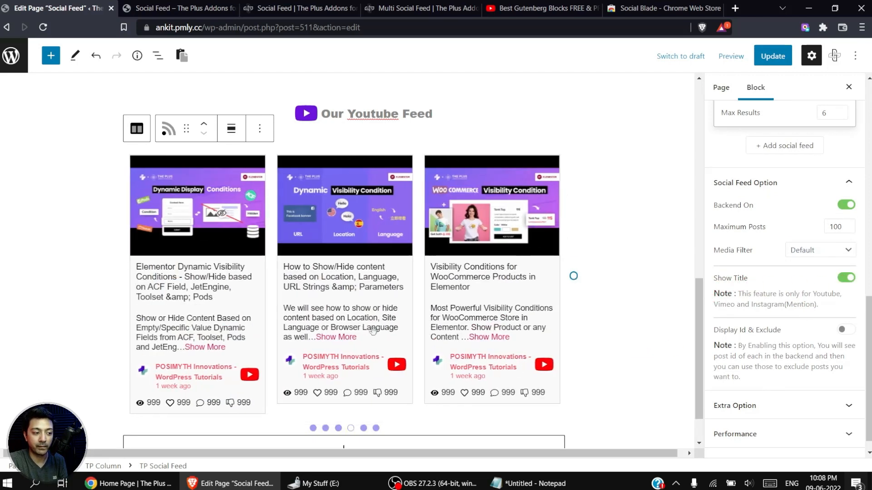
left_click(745, 332)
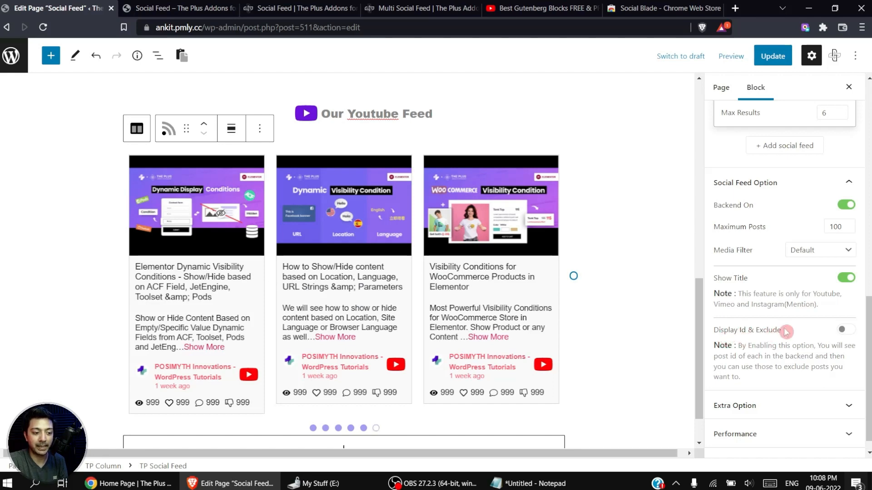
- Set the TP Social Feed block's layout to Grid
scroll(845, 332, "up", 10)
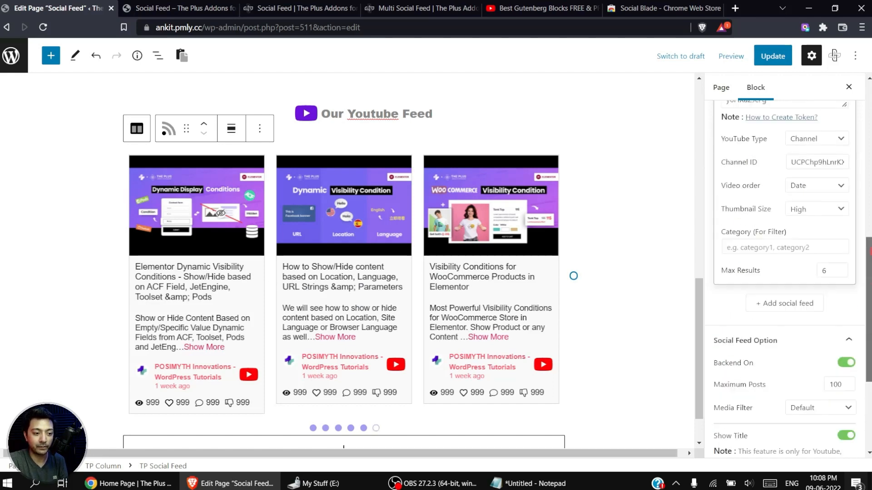
left_click(820, 231)
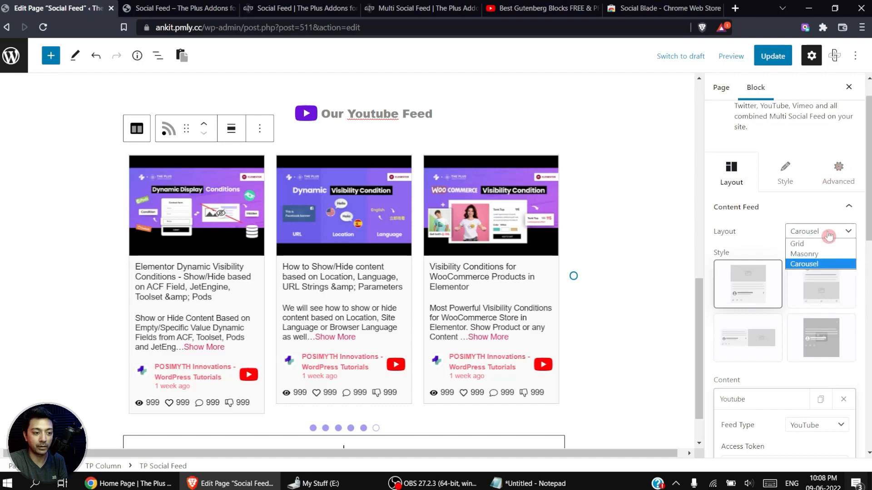
left_click(829, 241)
- Turn on Display Id & Exclude and look over the post IDs under the feed videos
scroll(785, 272, "down", 6)
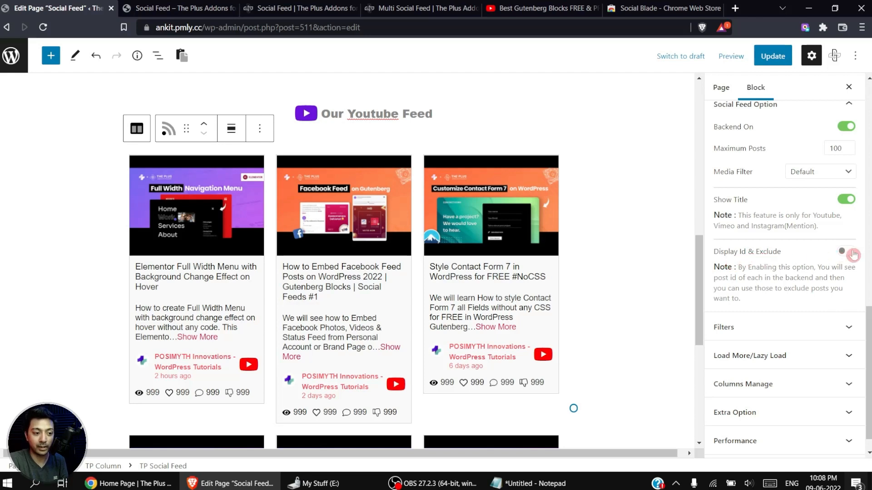
left_click(847, 252)
scroll(321, 278, "down", 3)
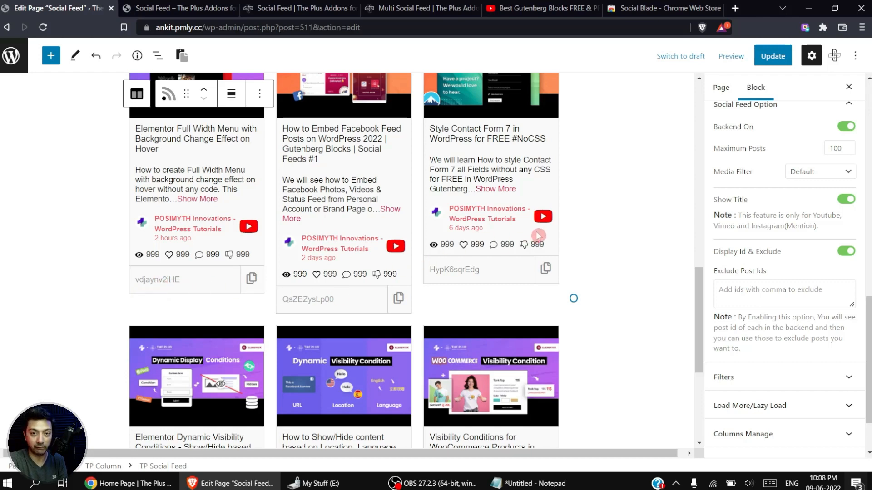
scroll(363, 291, "up", 3)
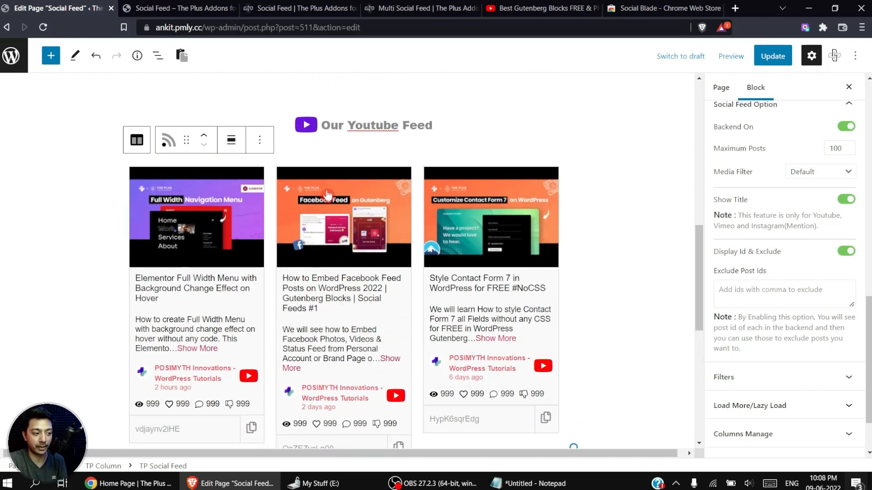
scroll(350, 214, "down", 3)
- Copy the Facebook Feed video's ID, enter QsZEZysLp00 in Exclude Post Ids, and update the page
left_click(401, 313)
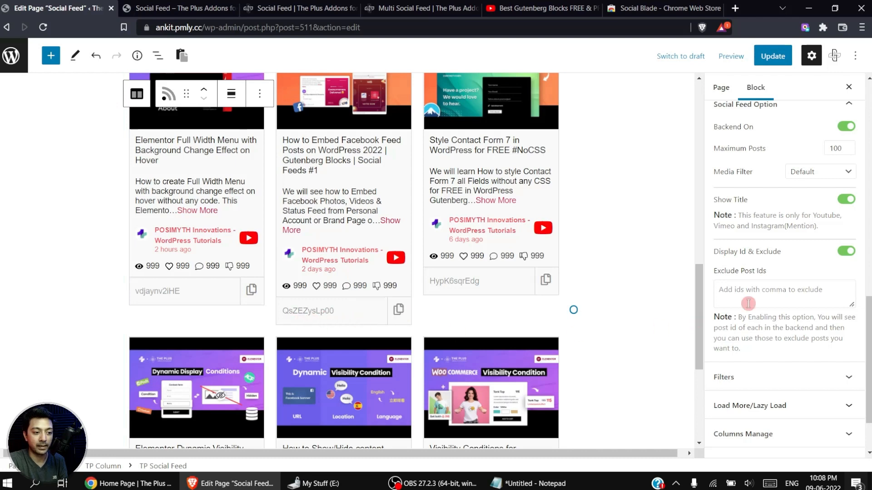
left_click(751, 302)
type("QsZEZysLp00")
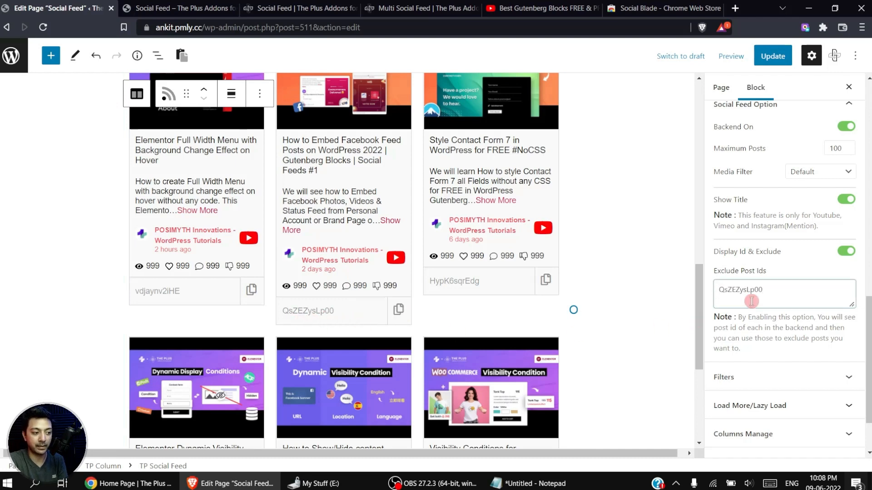
key("ctrl+s")
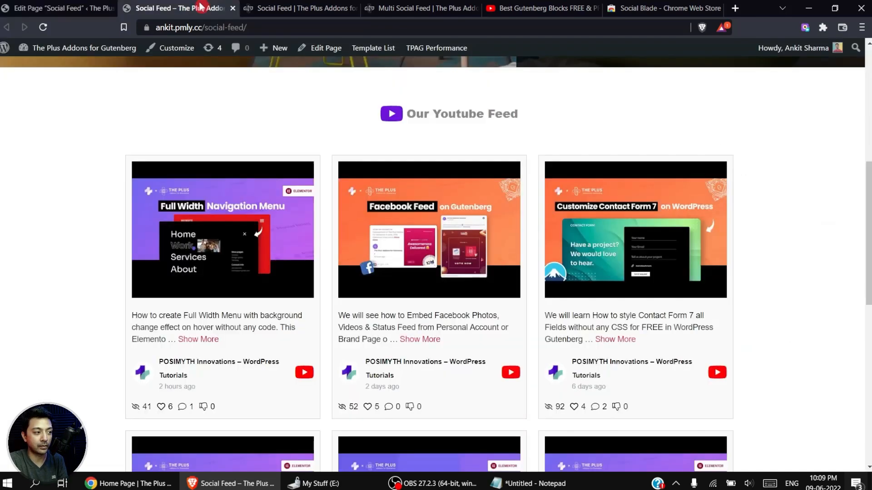
- Reload the published Social Feed page to check which videos are displayed, and return to the page editor
left_click(202, 7)
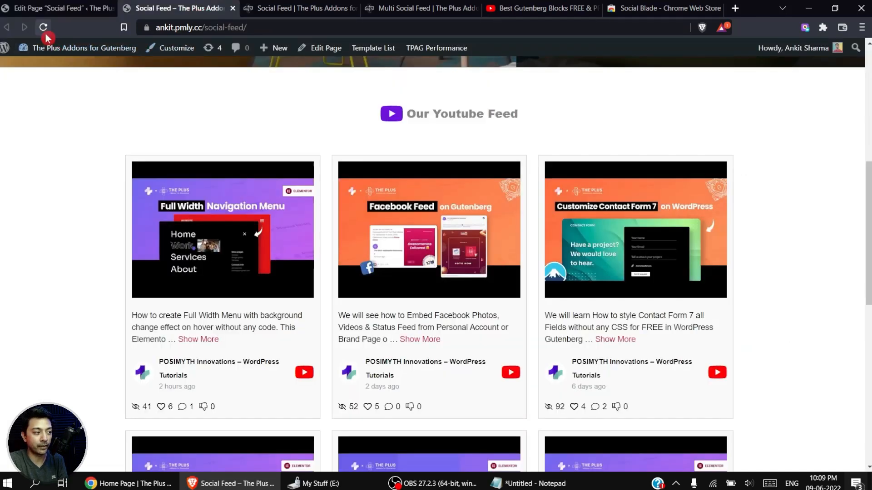
left_click(43, 28)
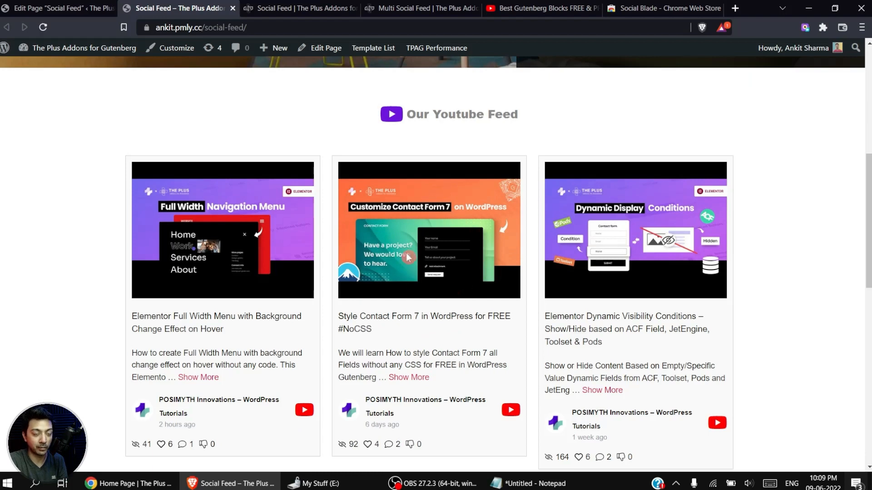
key("ctrl+shift+Tab")
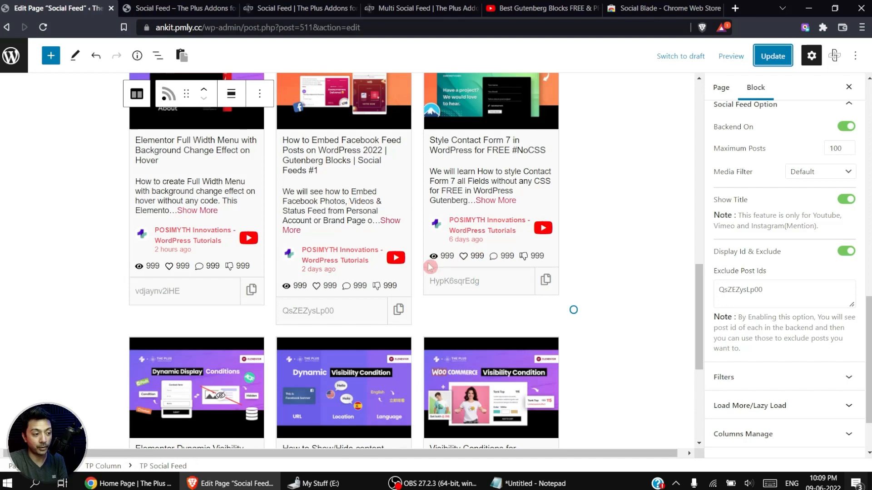
- Turn off Display Id & Exclude and turn on the Category Wise Filter for the feed
left_click(844, 252)
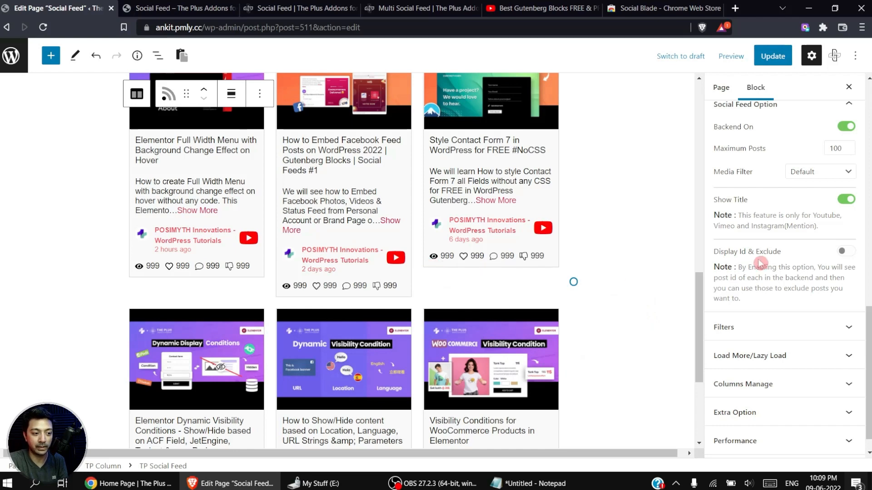
scroll(804, 250, "down", 1)
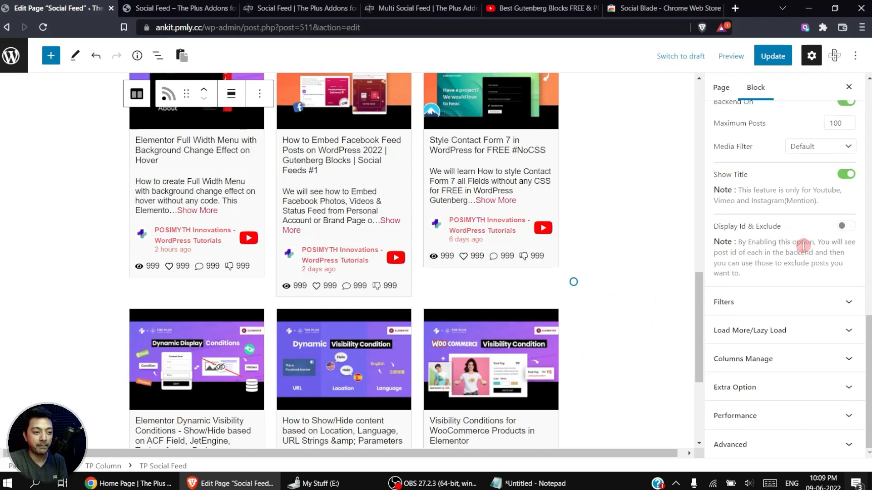
left_click(847, 305)
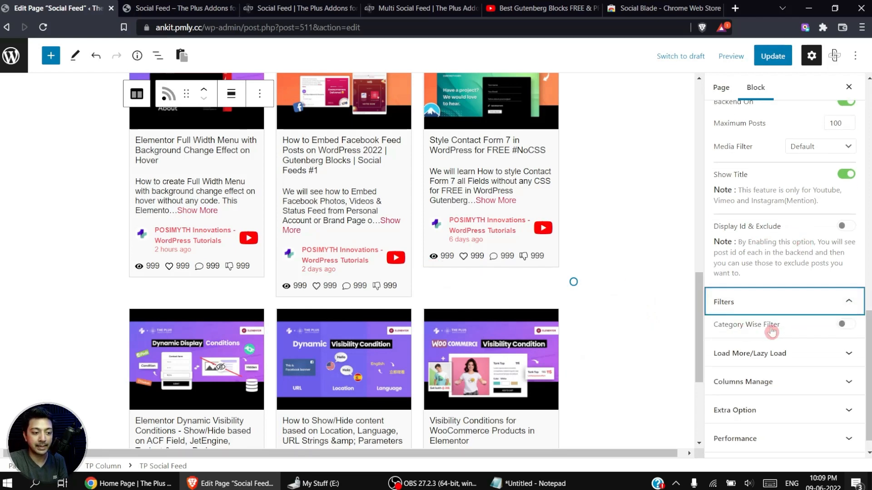
left_click(845, 325)
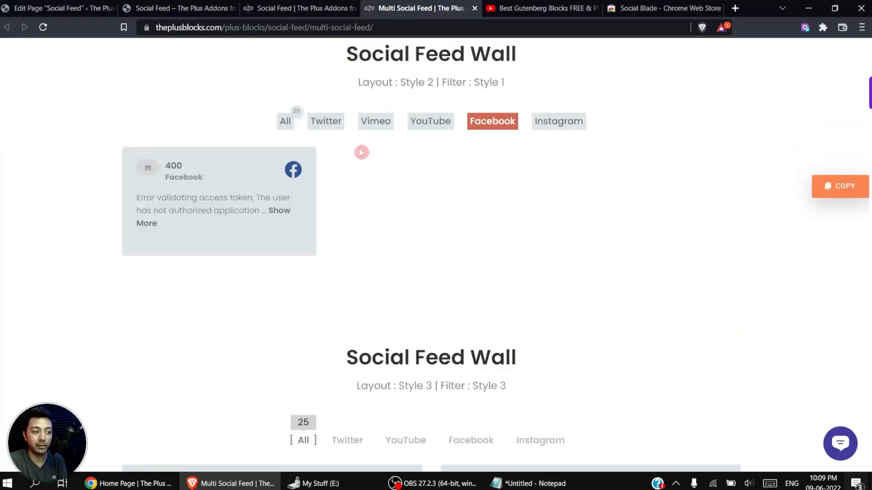
- On the Multi Social Feed demo page, filter the Style 2 feed wall by Vimeo, Twitter, YouTube and Instagram
left_click(379, 124)
left_click(333, 129)
left_click(424, 122)
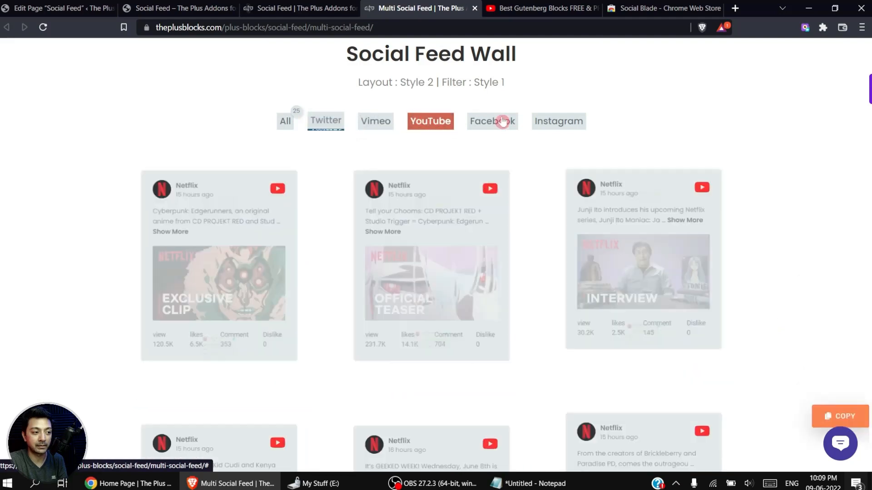
left_click(556, 120)
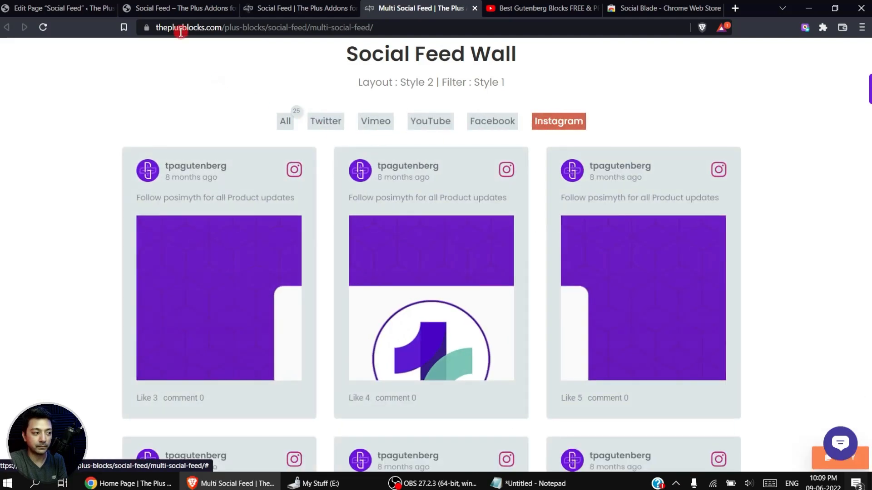
- In the page editor, try left and right alignment for the category filter and set it back to centre
scroll(846, 244, "up", 2)
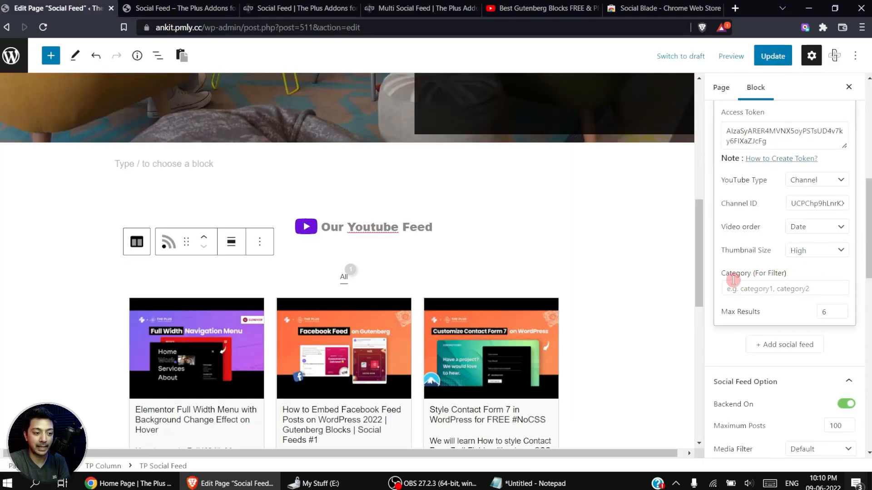
scroll(840, 261, "down", 10)
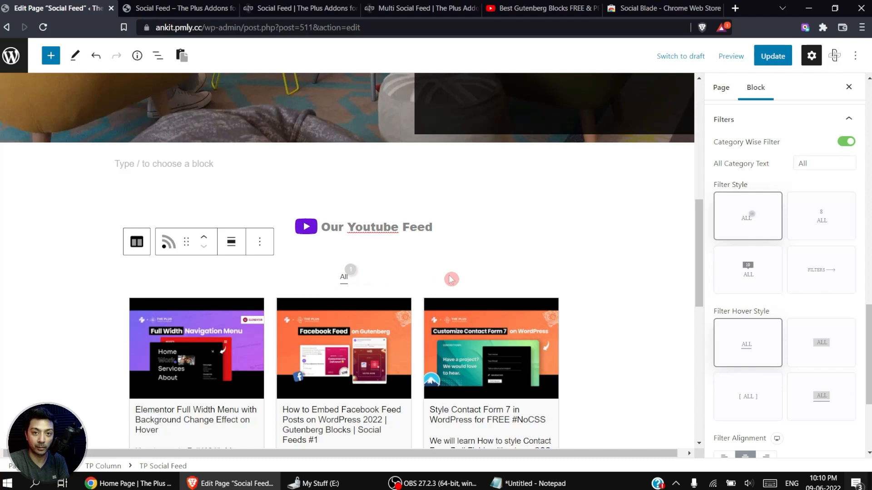
scroll(772, 272, "down", 4)
left_click(746, 292)
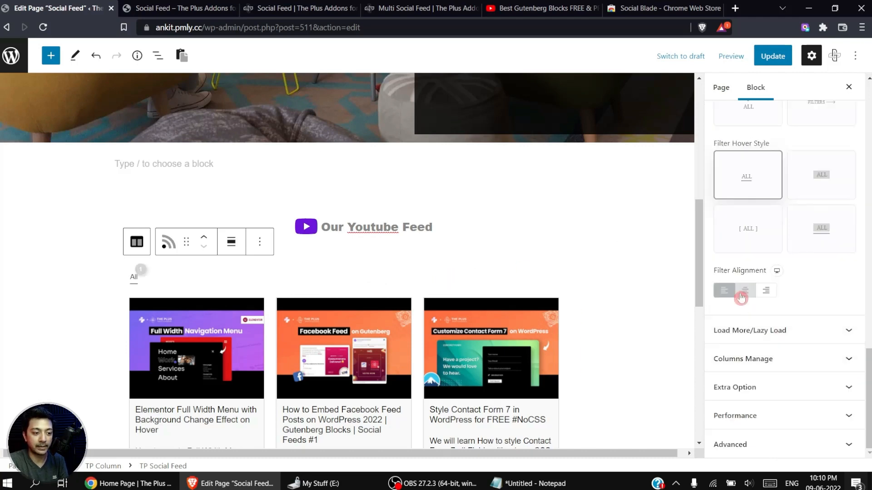
left_click(762, 294)
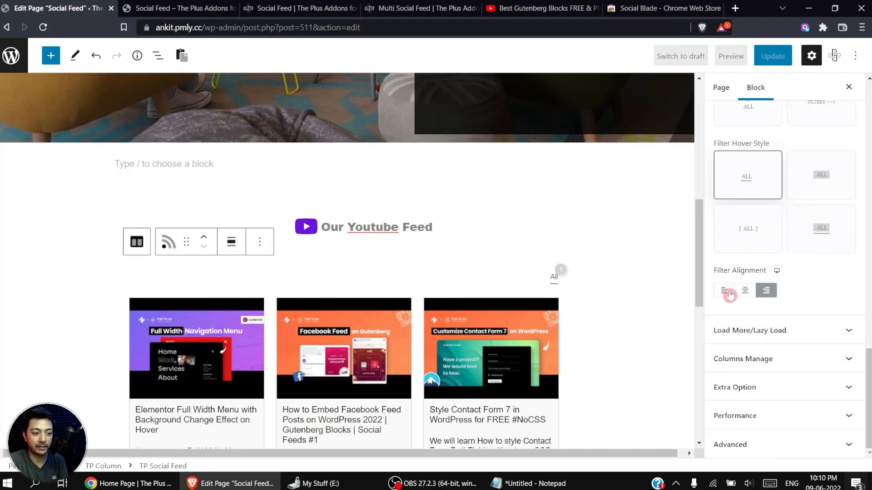
left_click(726, 293)
left_click(744, 291)
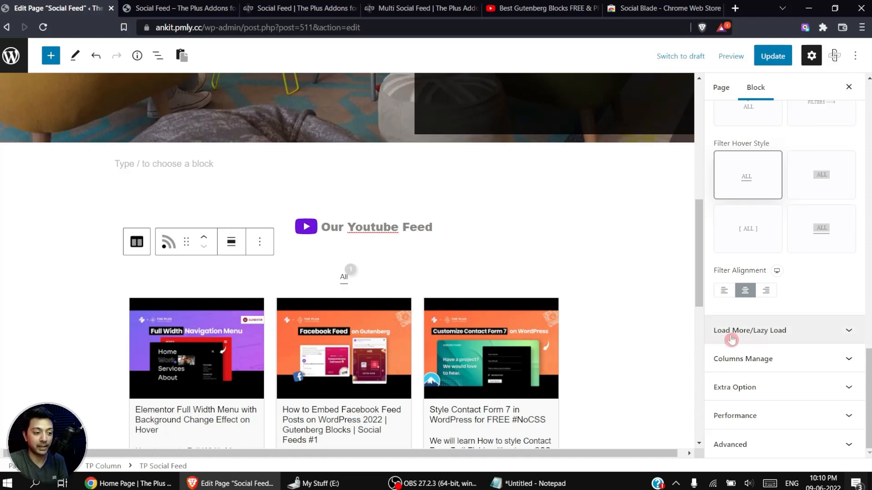
- Set More Post Loading to Load More in the social feed block's Load More/Lazy Load settings
left_click(837, 334)
scroll(466, 279, "down", 10)
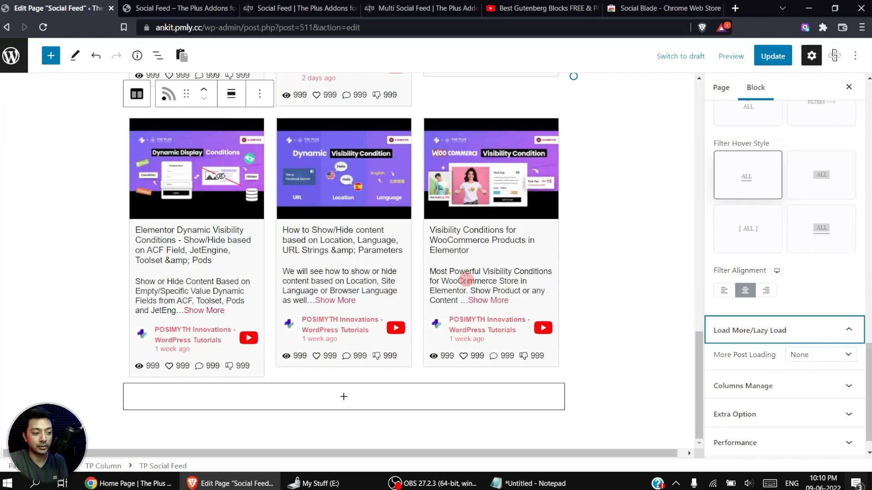
scroll(466, 279, "up", 8)
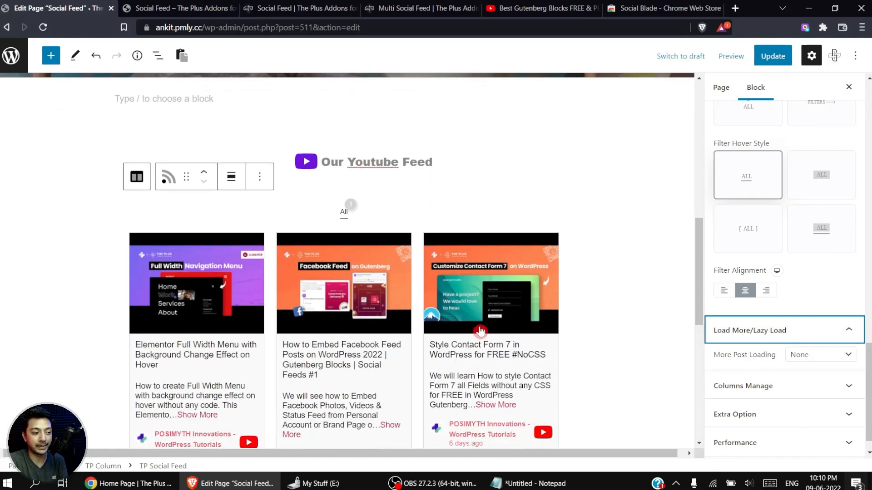
scroll(481, 332, "down", 8)
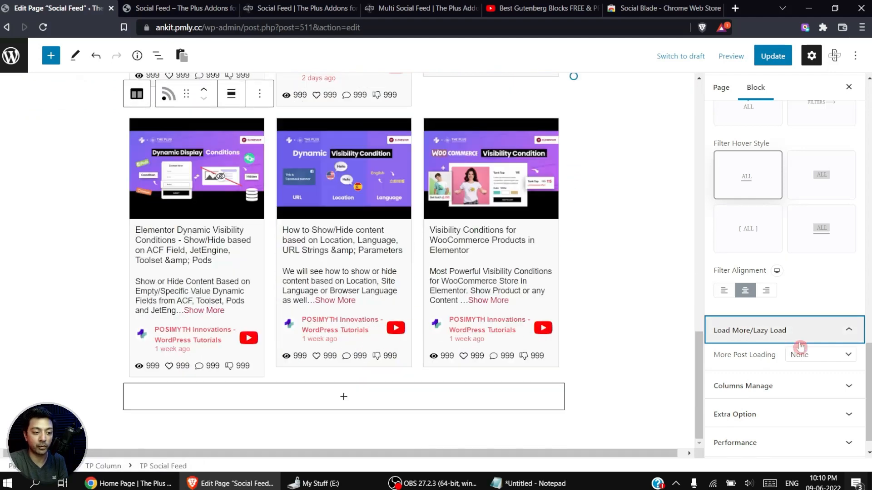
left_click(821, 355)
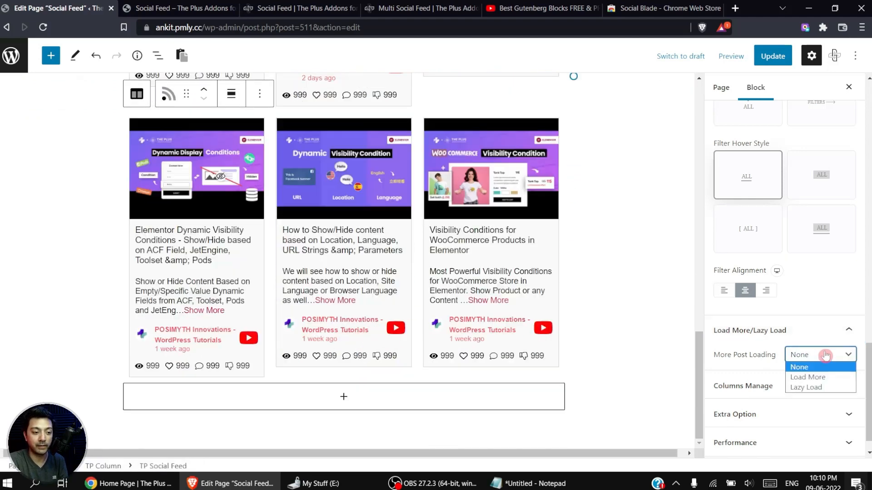
left_click(817, 378)
- Try Lazy Load as the feed's post loading option and switch it back to Load More
left_click(788, 355)
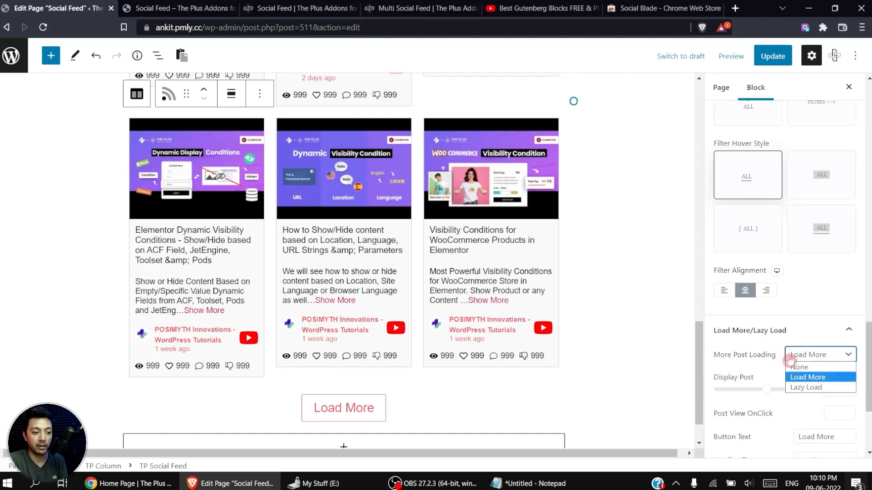
left_click(801, 389)
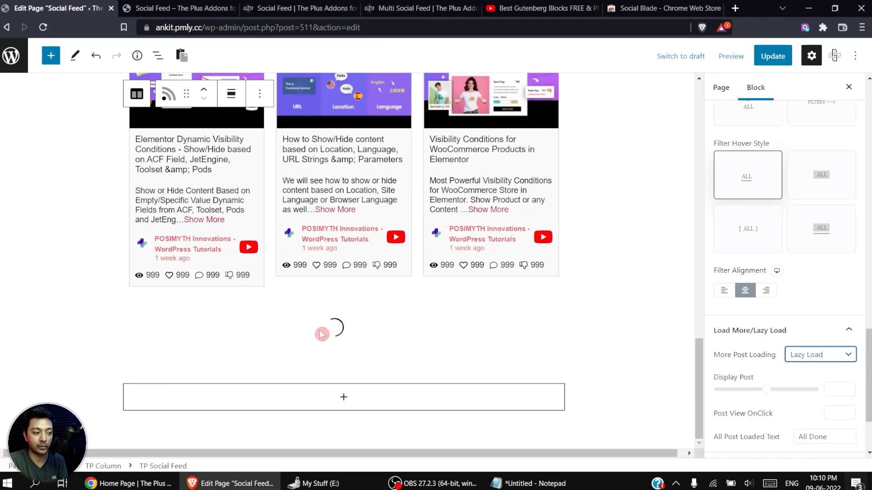
left_click(820, 355)
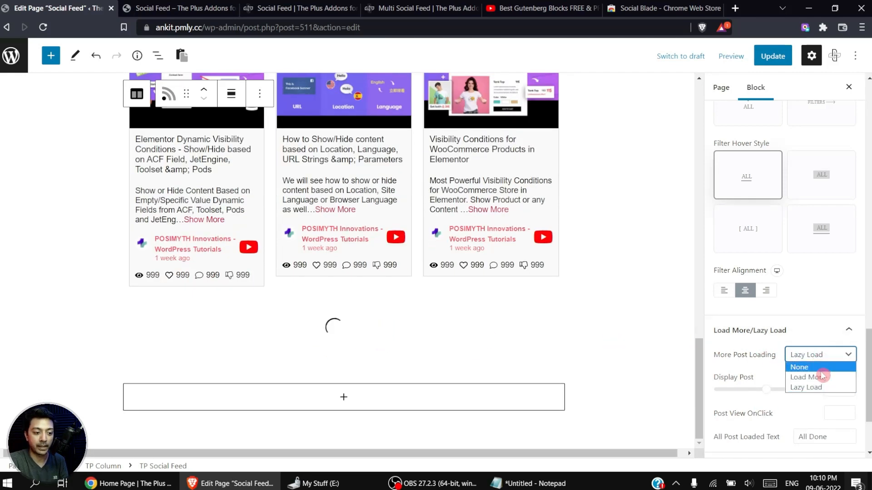
left_click(815, 378)
scroll(790, 359, "down", 3)
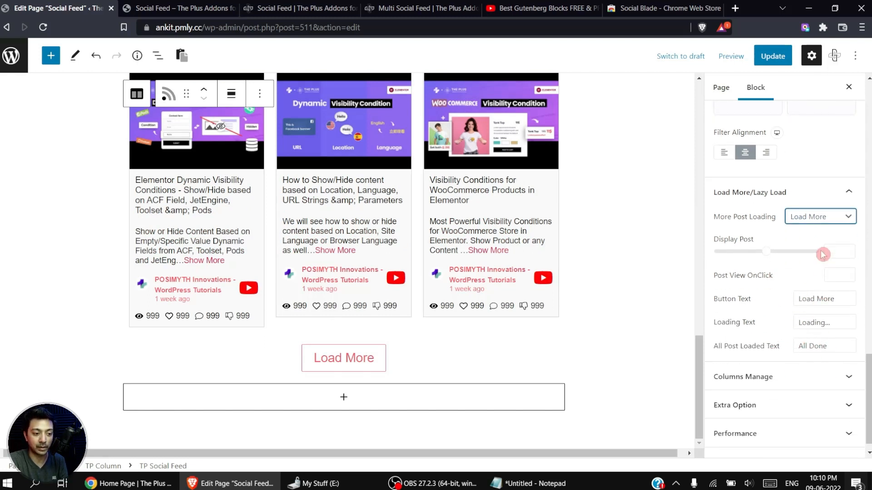
- In the Columns Manage settings, choose Column 3 for the feed grid
scroll(790, 318, "down", 1)
left_click(767, 359)
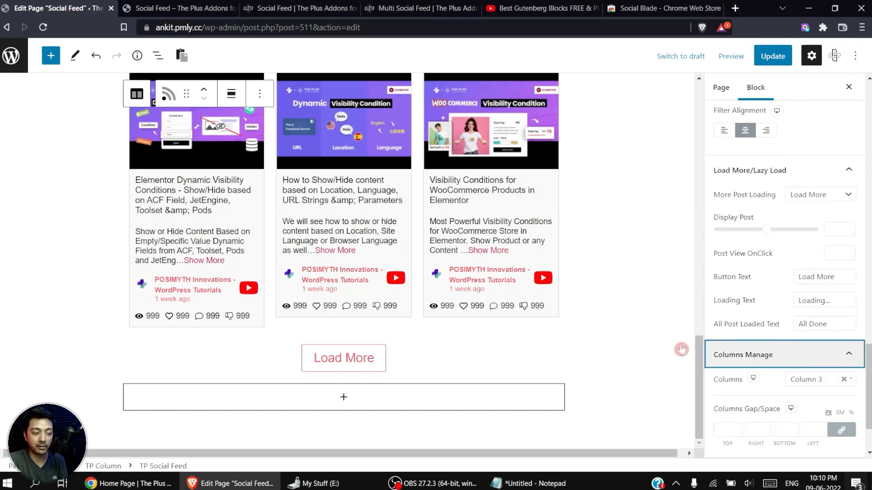
left_click(804, 380)
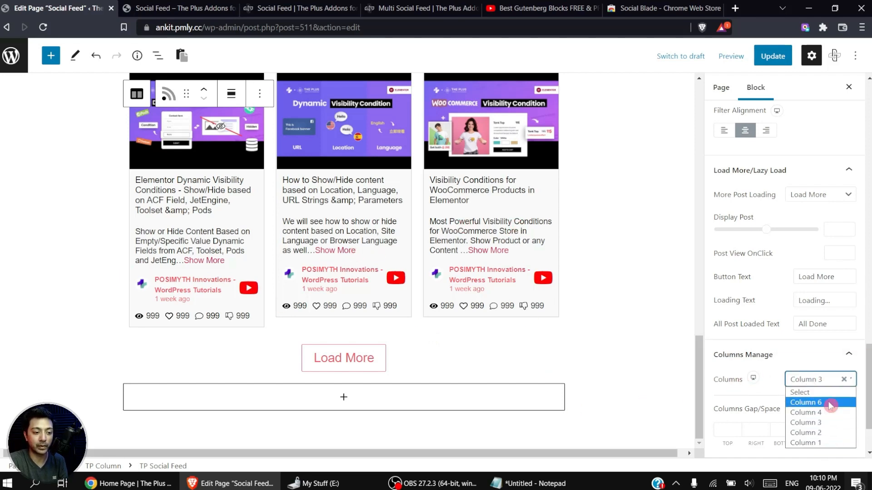
left_click(834, 427)
- Try different Columns Gap/Space values for the feed, linked on all four sides, starting from 10 px
scroll(784, 364, "down", 2)
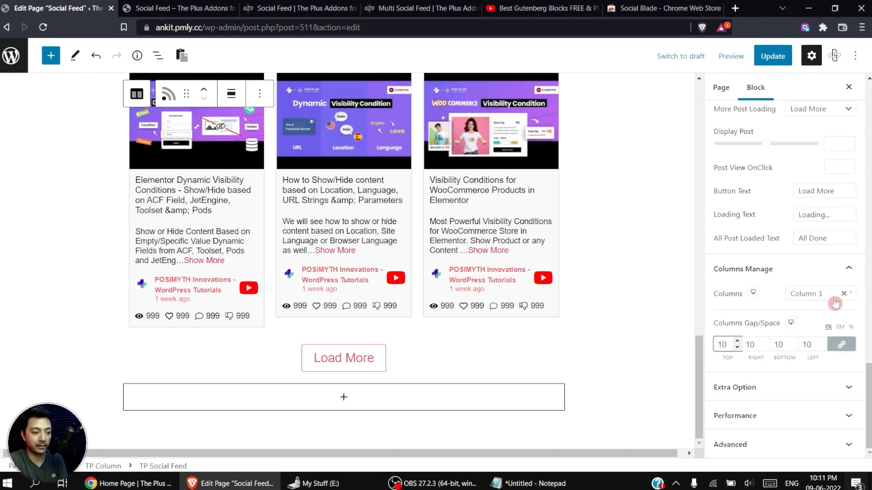
key("Down")
key("Down")
key("Down")
key("Down")
key("Up")
key("Down")
key("Down")
key("Down")
key("Down")
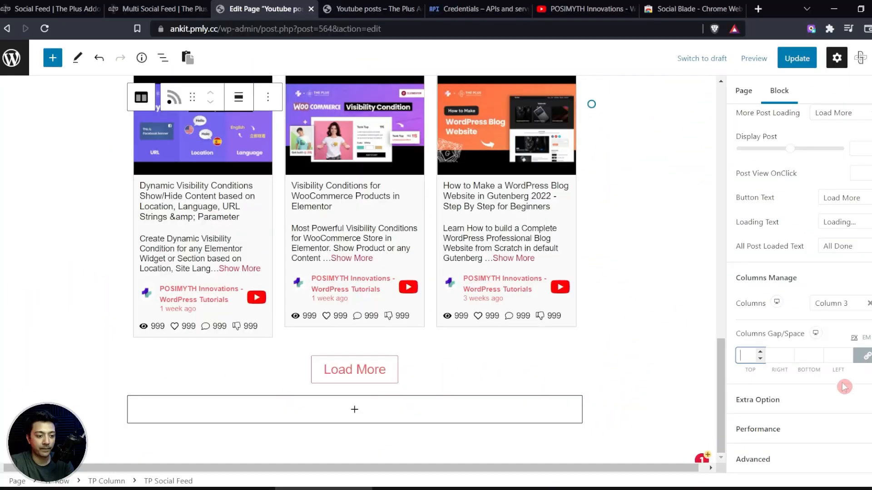
- In the feed's Extra Option settings, set the Refresh Time to 1 day
left_click(844, 404)
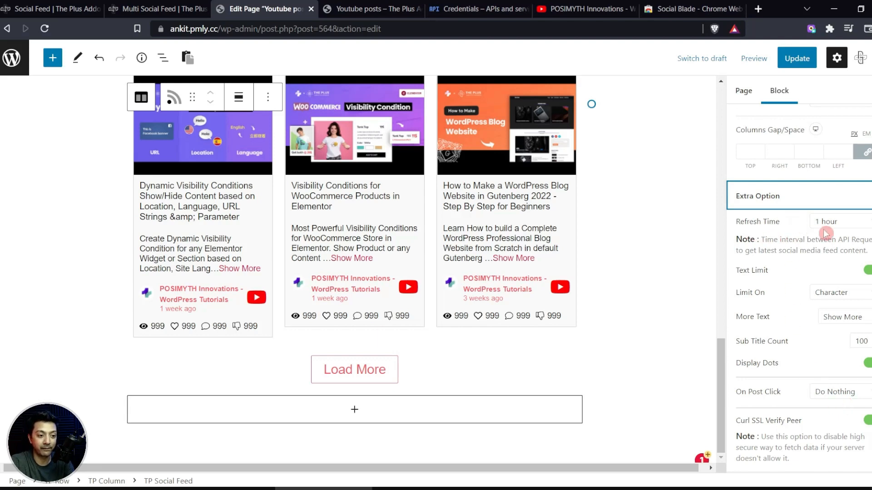
left_click(870, 223)
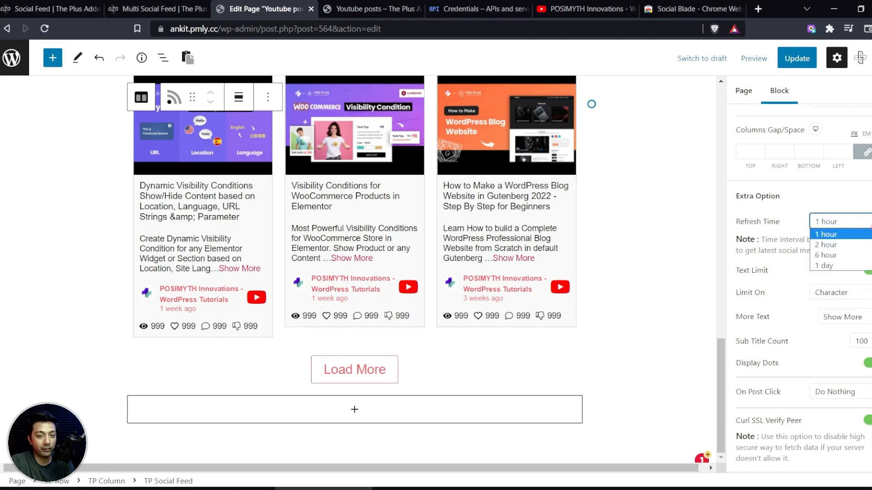
left_click(845, 267)
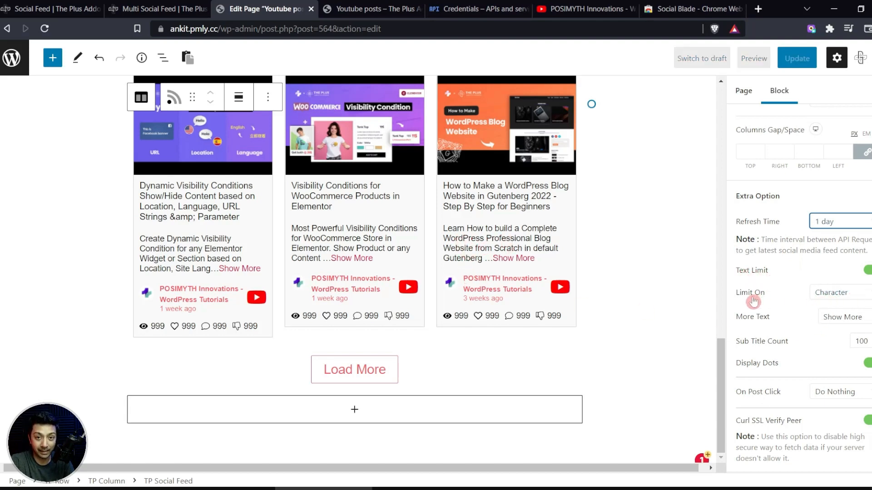
- Limit the post text by Word and set the Sub Title Count to 4
left_click(834, 294)
left_click(847, 317)
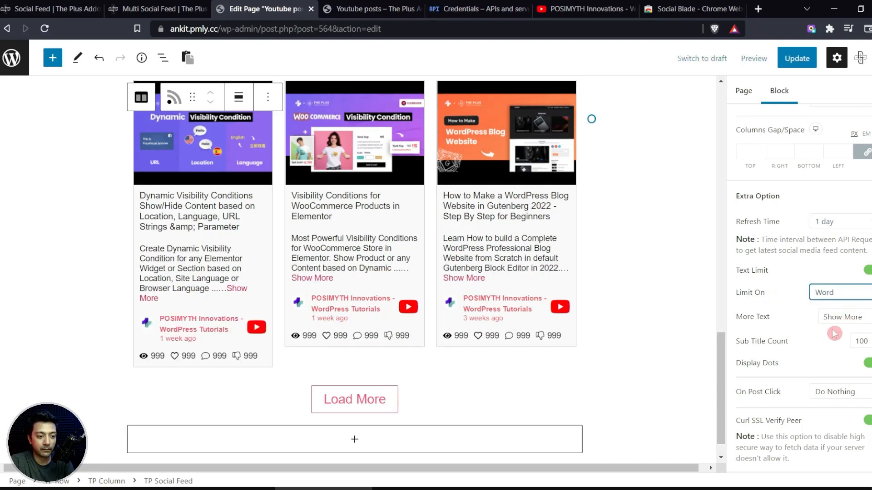
double_click(870, 339)
type("4")
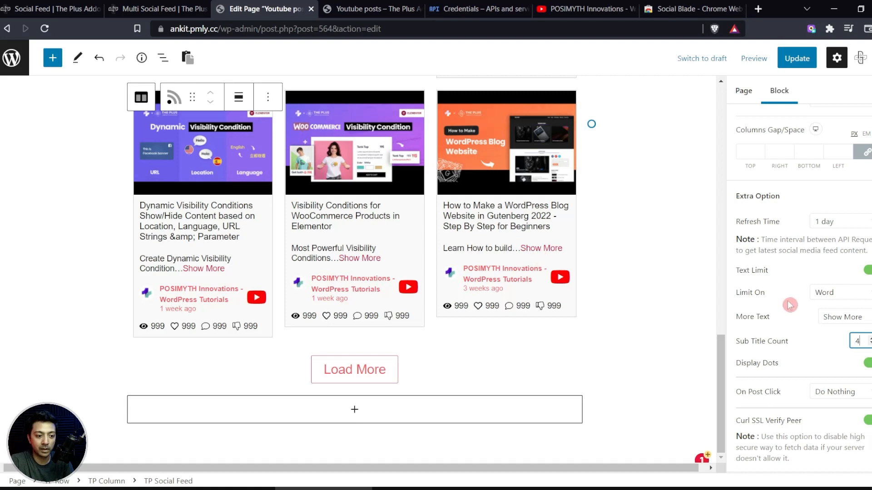
- Shorten the More Text label to "More" and toggle Display Dots off and back on
double_click(835, 316)
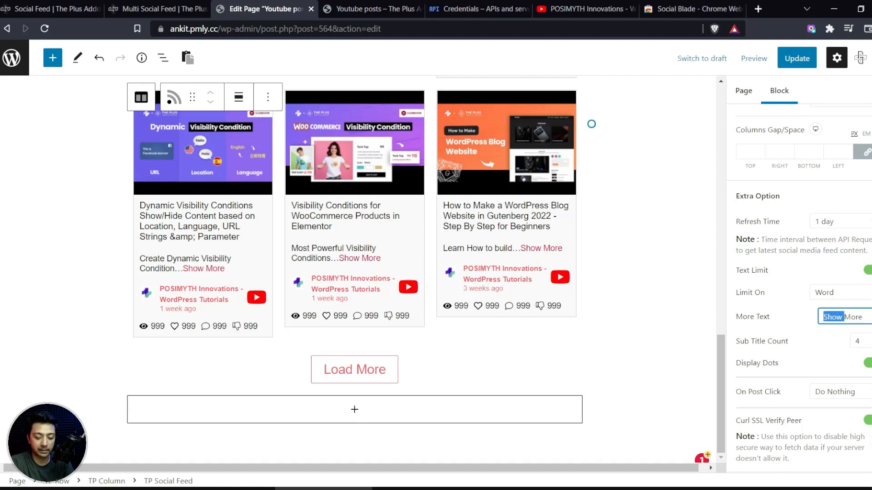
key("BackSpace")
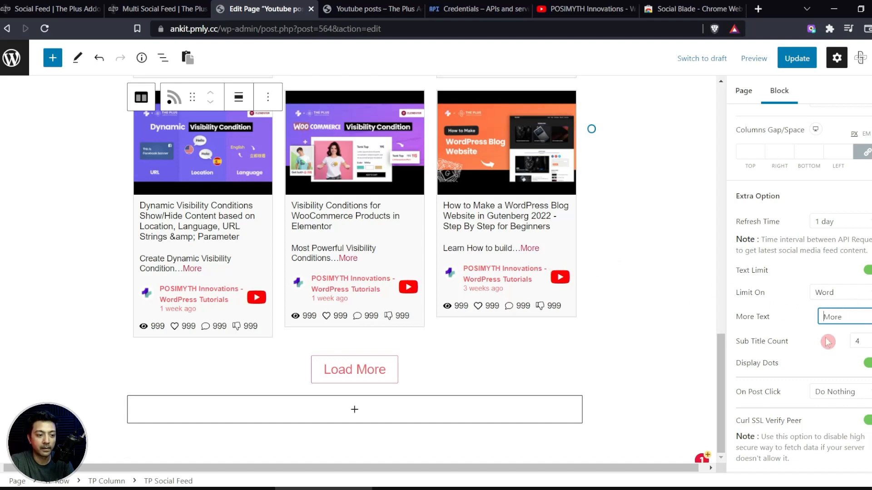
scroll(826, 341, "down", 2)
left_click(868, 304)
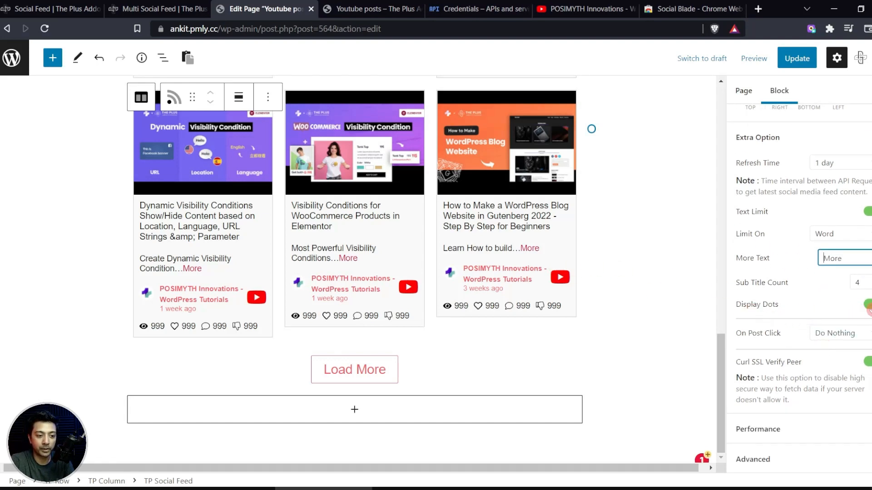
left_click(867, 304)
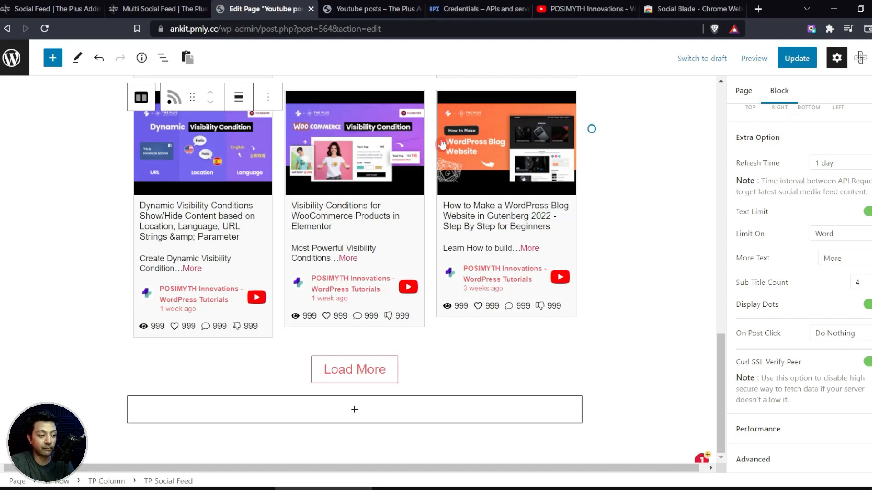
- Set On Post Click to Open Fancy Box and update the page
left_click(841, 342)
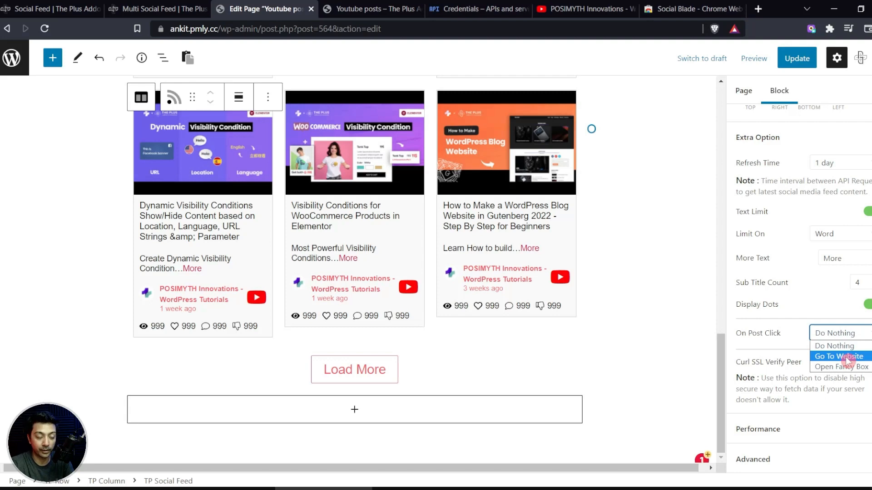
left_click(836, 367)
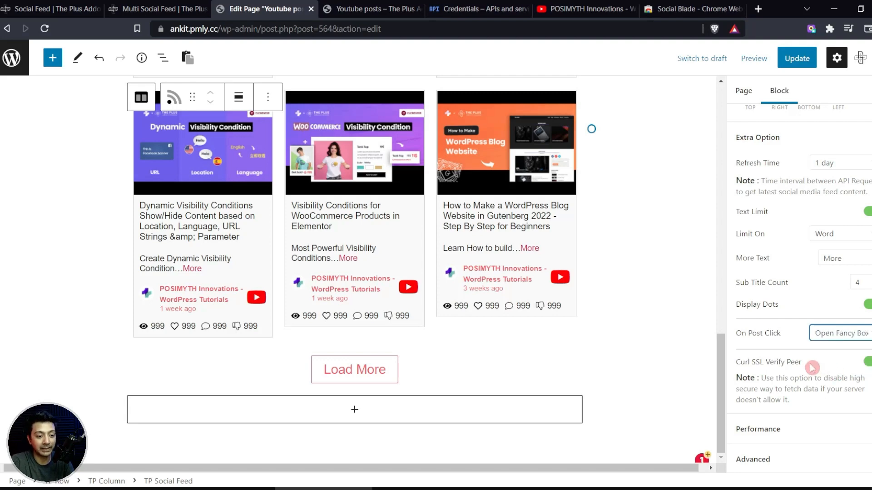
left_click(800, 60)
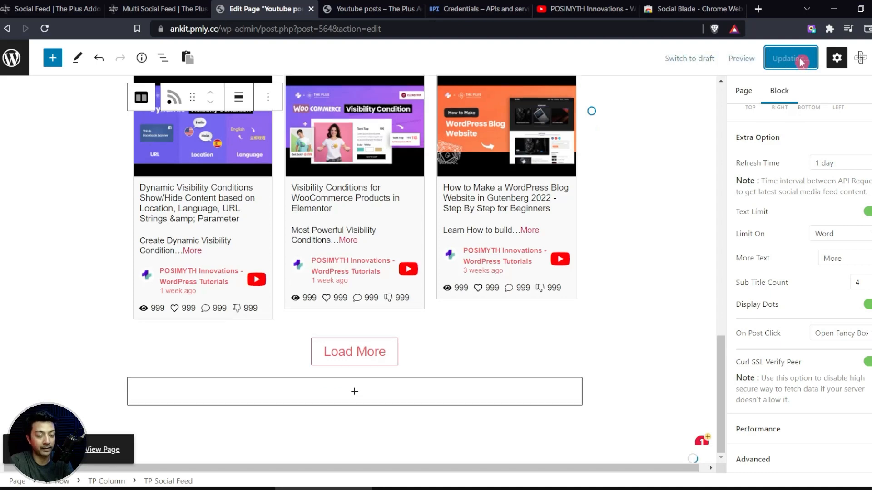
- On the published YouTube posts page, open the Dynamic Display Conditions video, browse to its neighbours in the lightbox, and return to the page editor
key("ctrl+Tab")
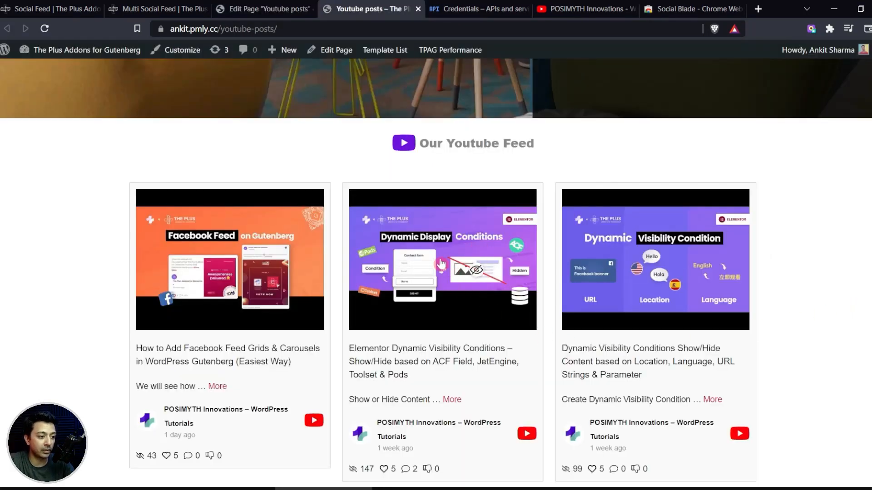
left_click(441, 263)
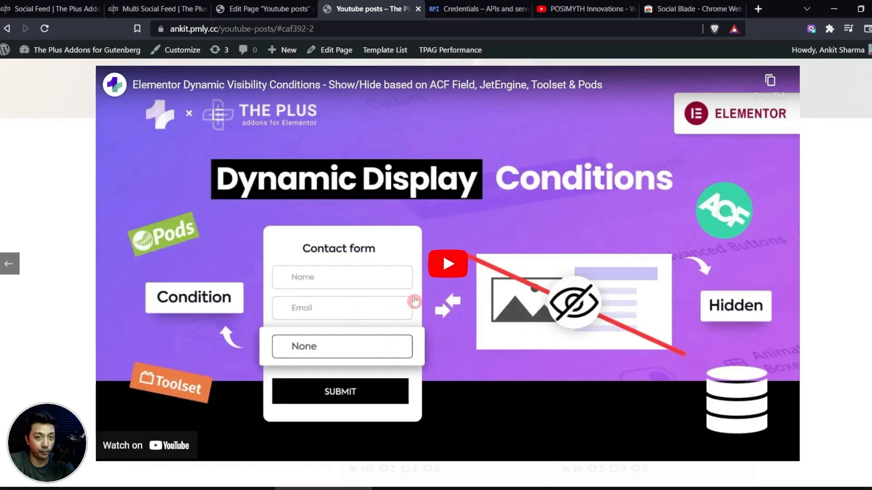
left_click(17, 269)
left_click(17, 269)
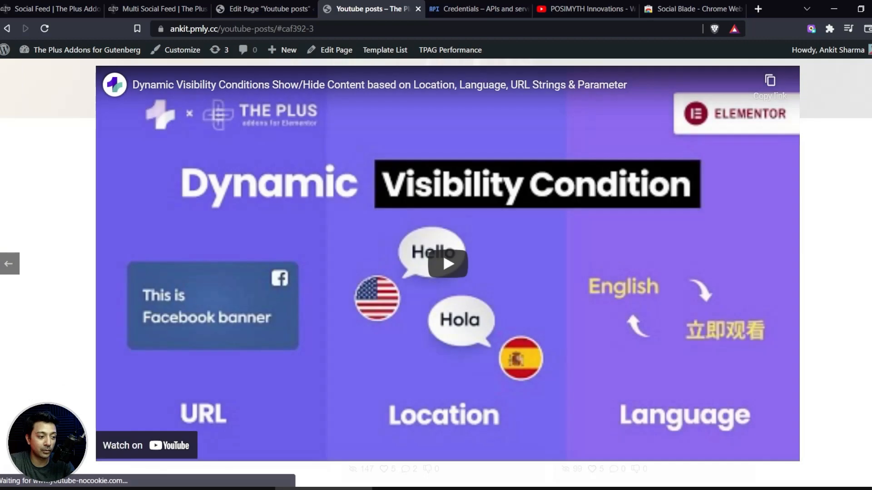
left_click(869, 263)
key("ctrl+shift+Tab")
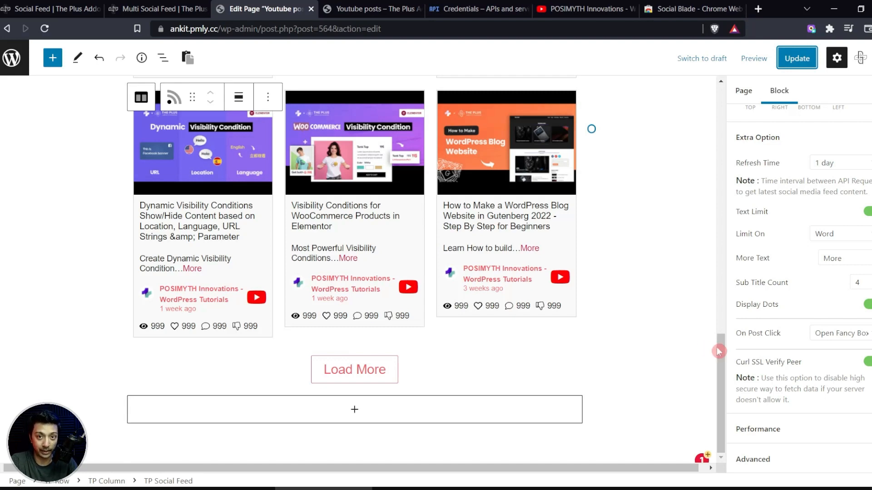
- Expand the Performance settings of the social feed block and turn on the Performance option
left_click(868, 364)
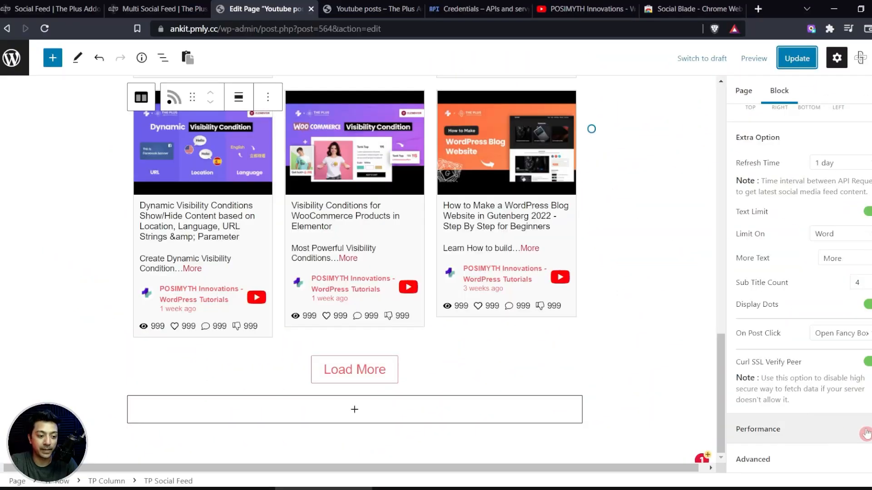
left_click(827, 429)
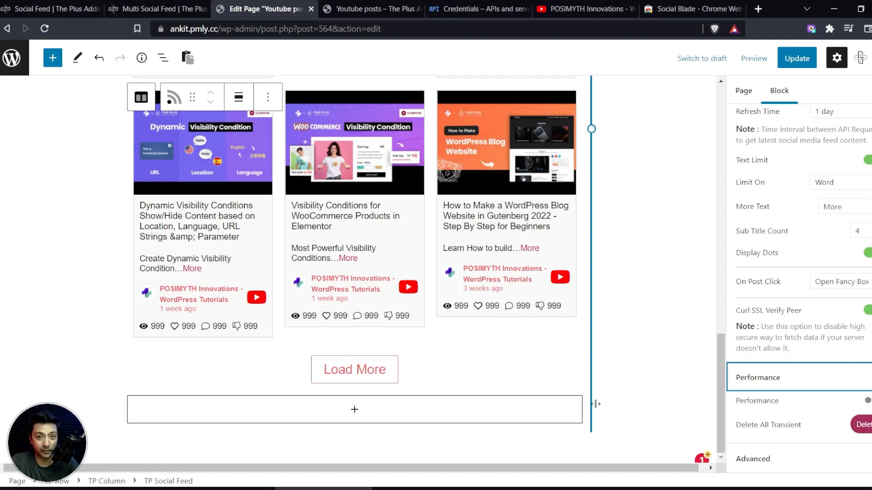
left_click(866, 401)
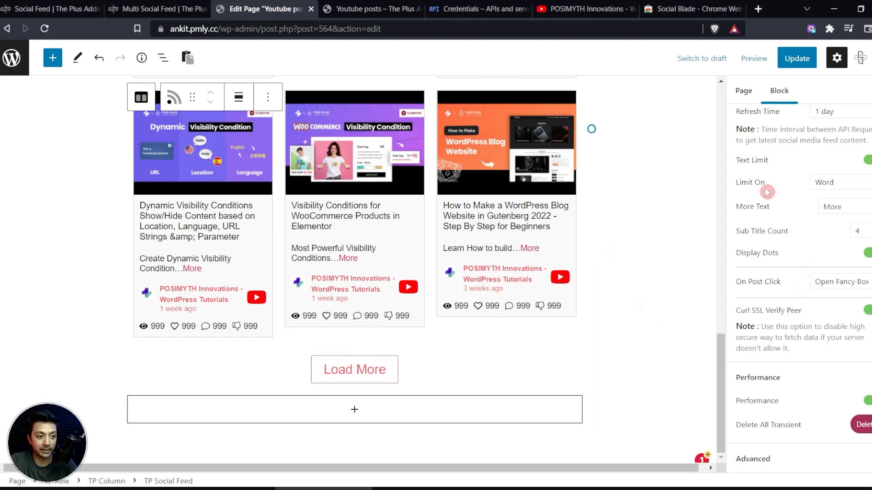
- Review the refresh time setting, and toggle the feed's Performance option off and back on
scroll(817, 200, "up", 3)
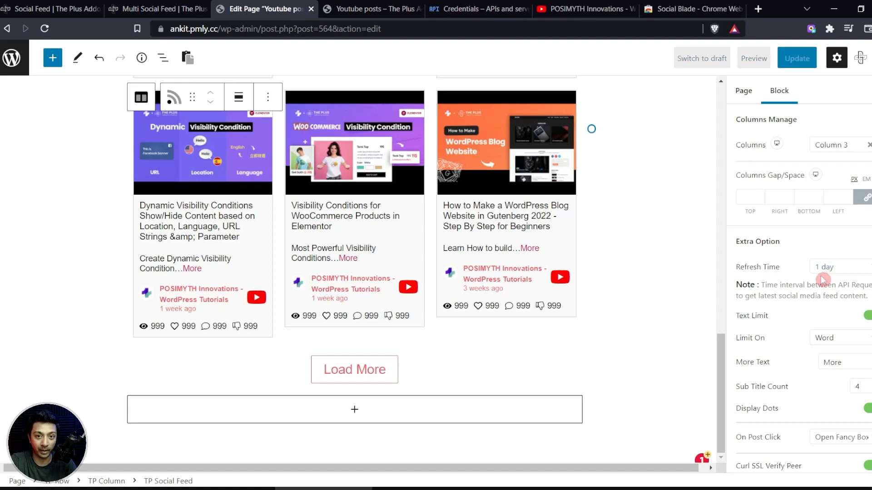
scroll(820, 376, "down", 3)
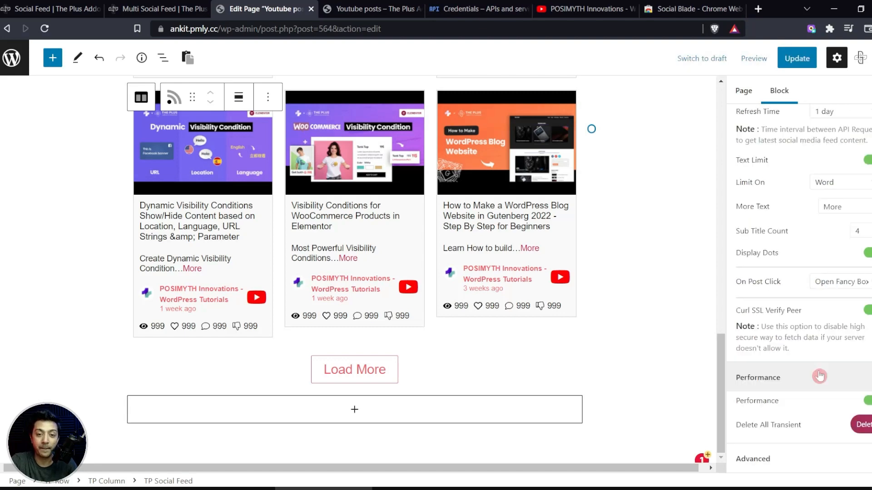
left_click(867, 402)
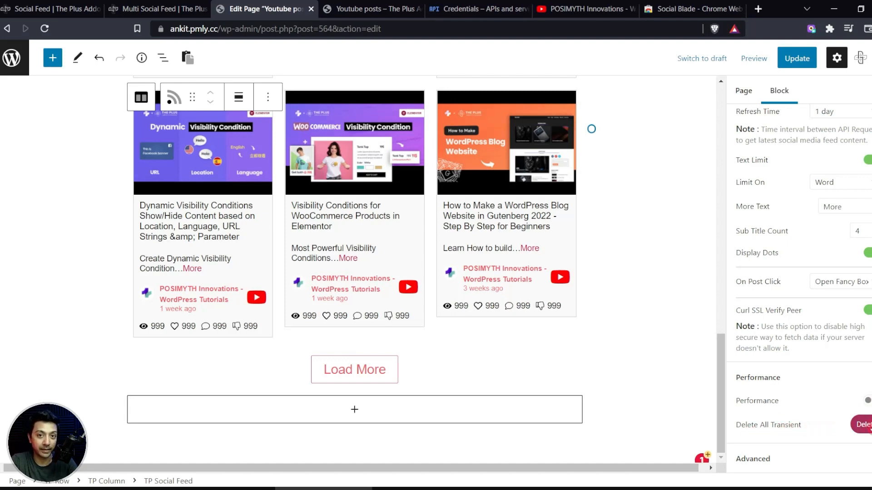
left_click(868, 401)
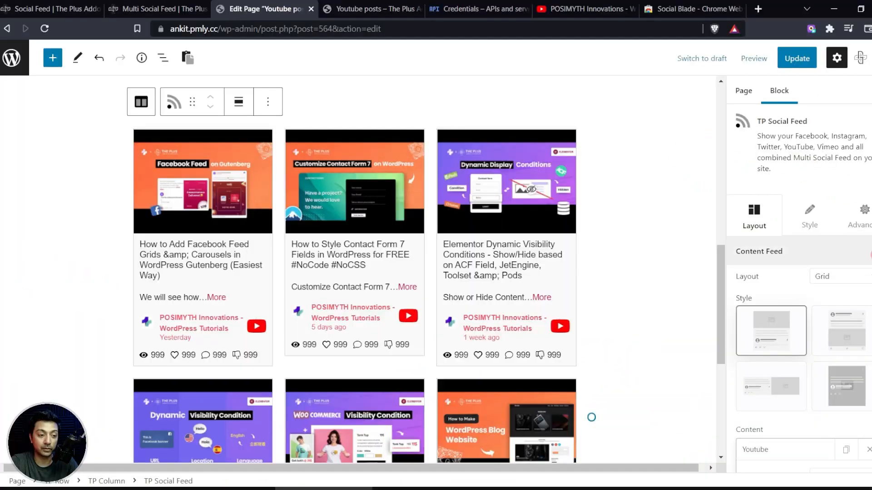
- Open the social feed block's style settings and review the Universal typography and color options
left_click(811, 222)
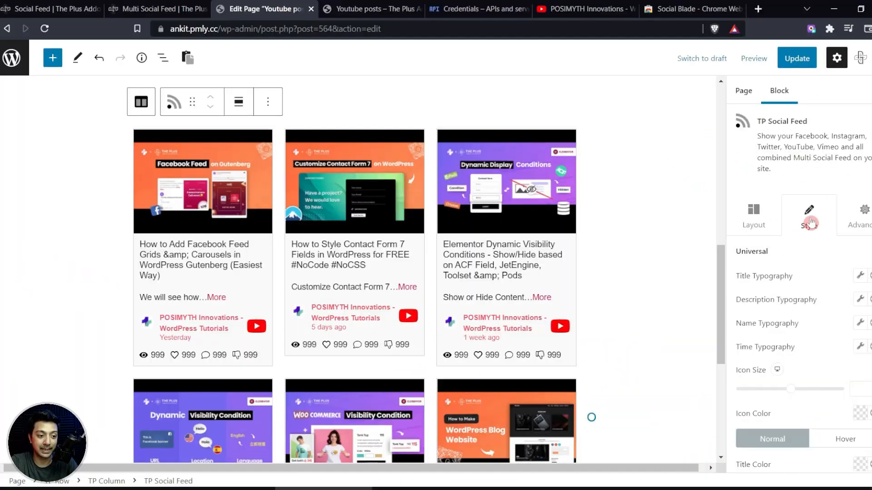
left_click(866, 258)
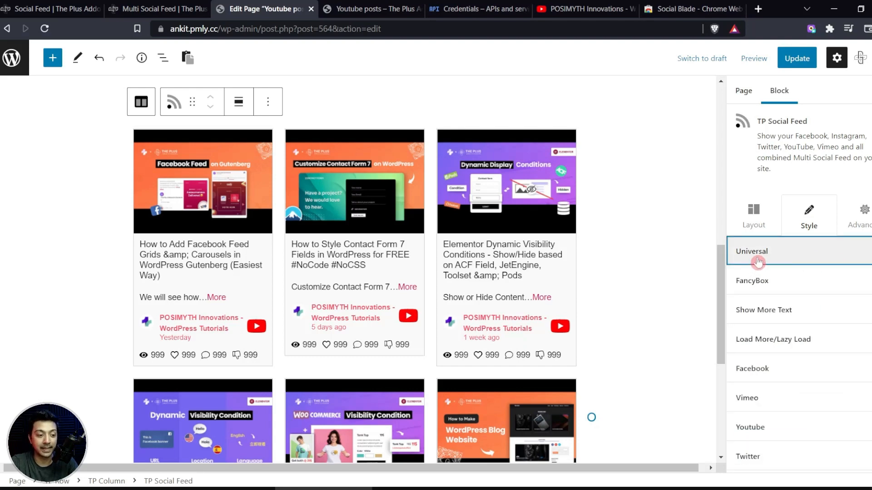
left_click(783, 258)
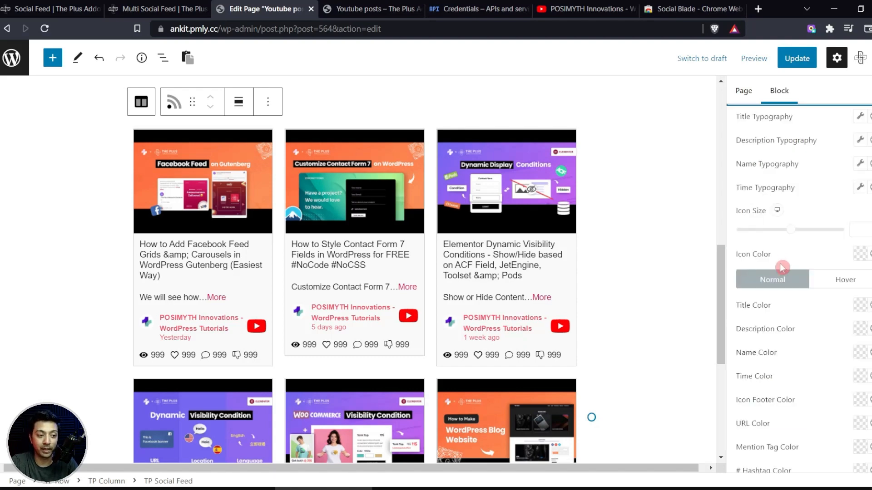
scroll(796, 271, "up", 2)
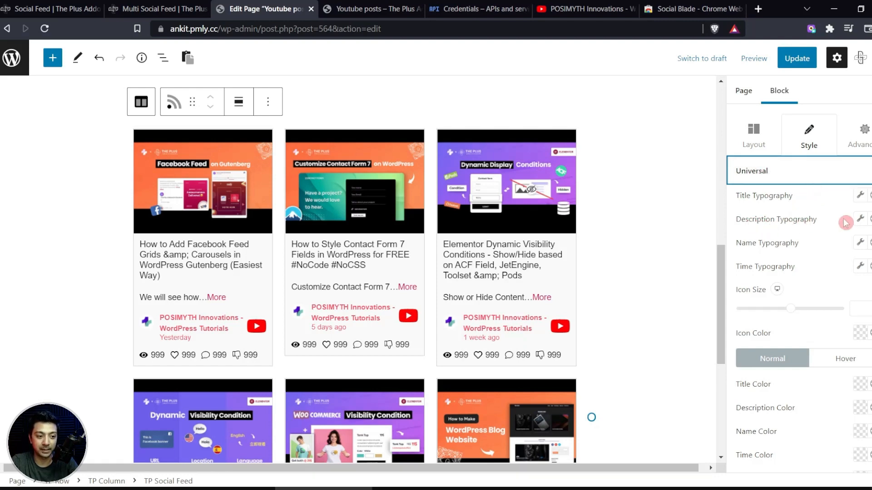
- Set the Universal description typography of the feed to a font size of 12 px
left_click(858, 222)
left_click(852, 308)
type("11")
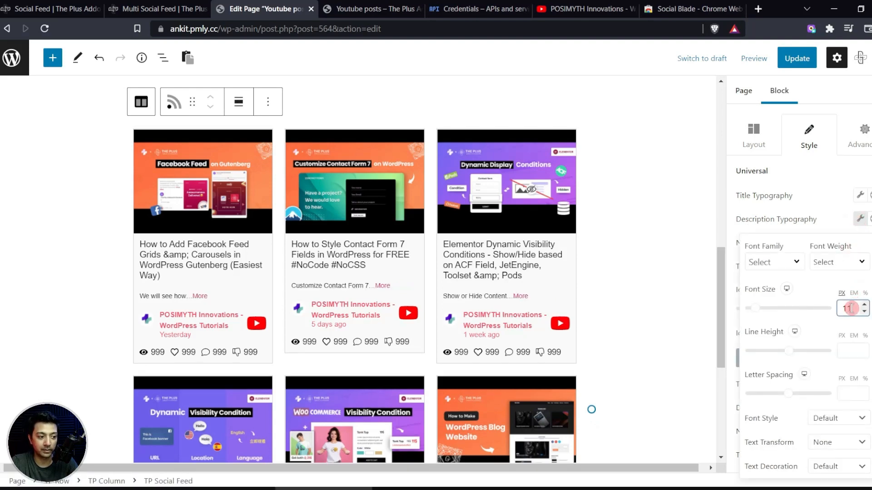
key("Up")
key("Up")
key("Up")
key("Up")
key("Down")
key("Down")
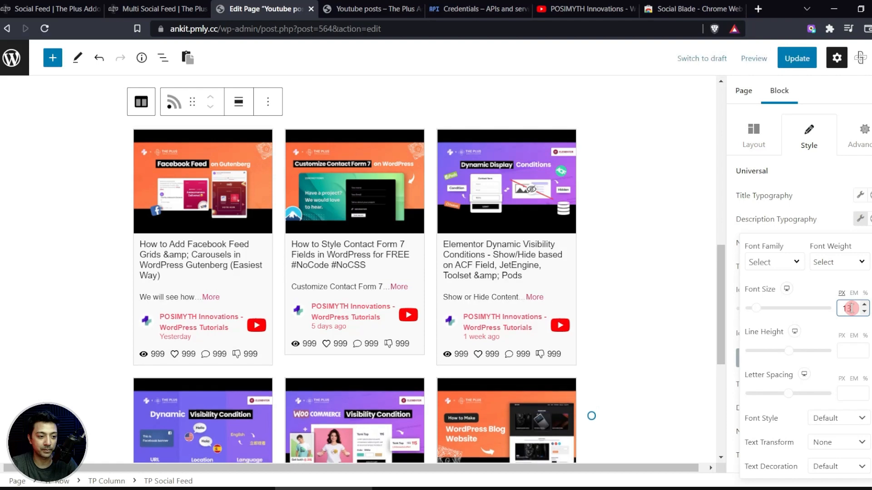
key("Down")
- Set the font weight of the feed's Universal title typography to 600
left_click(861, 200)
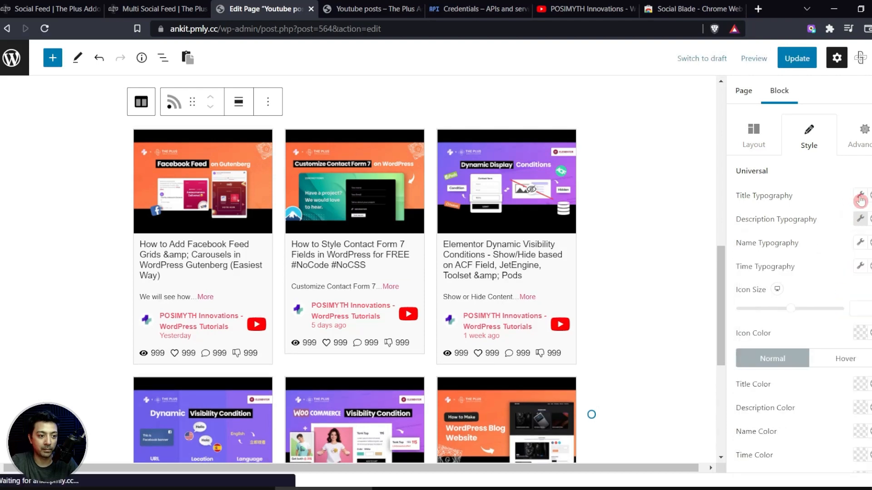
left_click(844, 237)
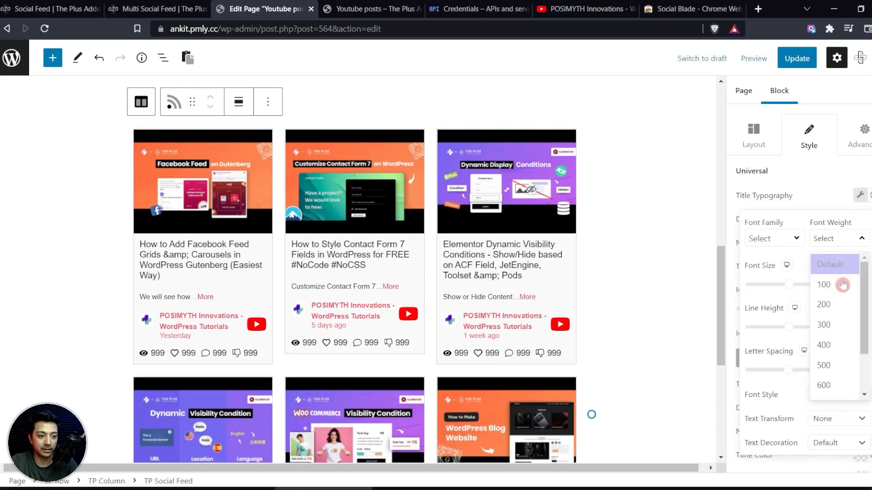
left_click(838, 387)
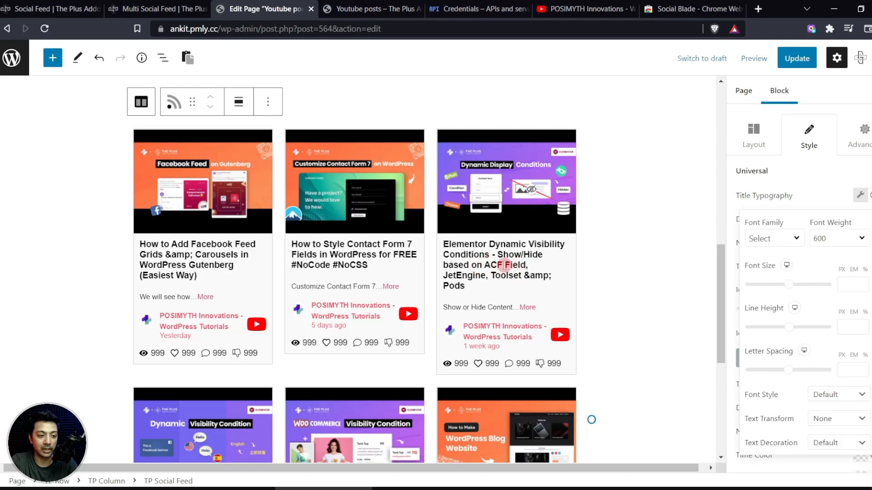
left_click(802, 196)
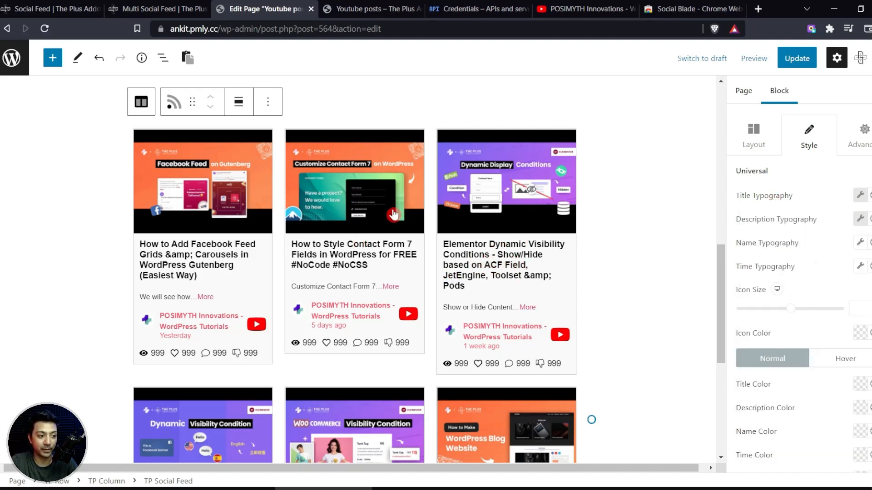
- Review the FancyBox style options, including loop, arrows, transition and animation effects, and collapse the section
left_click(838, 173)
left_click(838, 227)
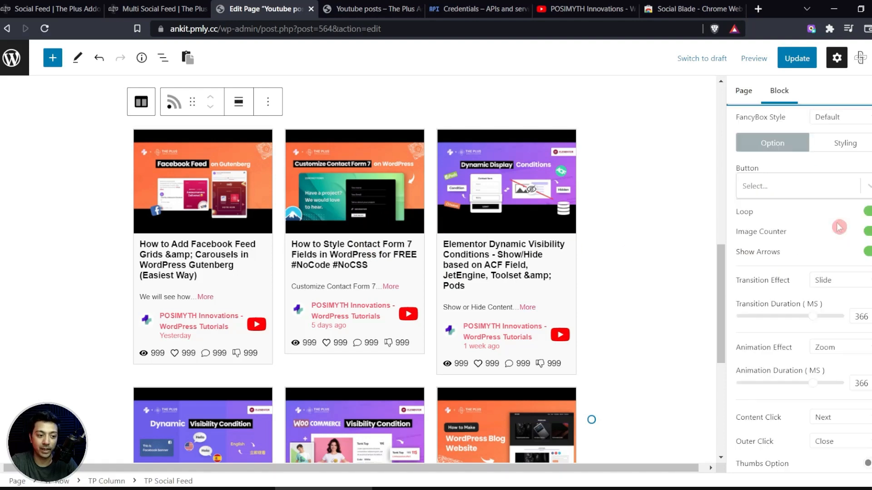
scroll(819, 206, "up", 2)
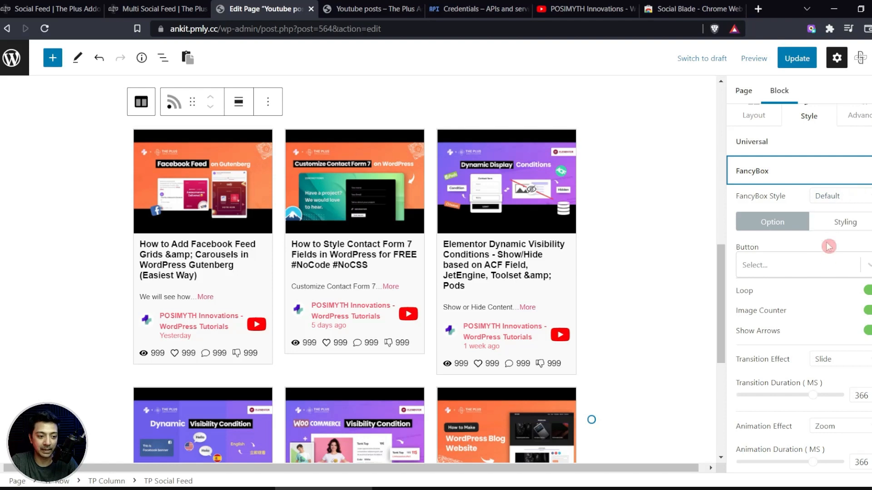
left_click(836, 172)
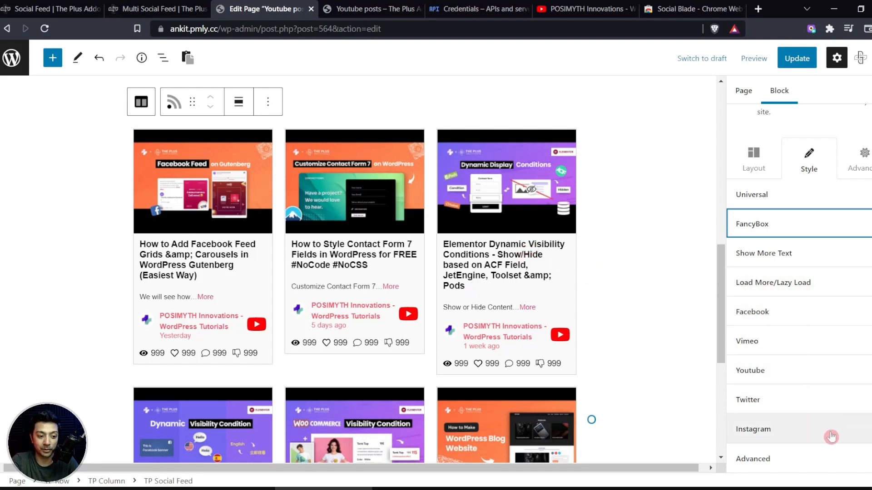
- Examine the Facebook and Vimeo style sections for their platform-specific typography, color, box and profile radius options
left_click(802, 320)
scroll(806, 187, "up", 2)
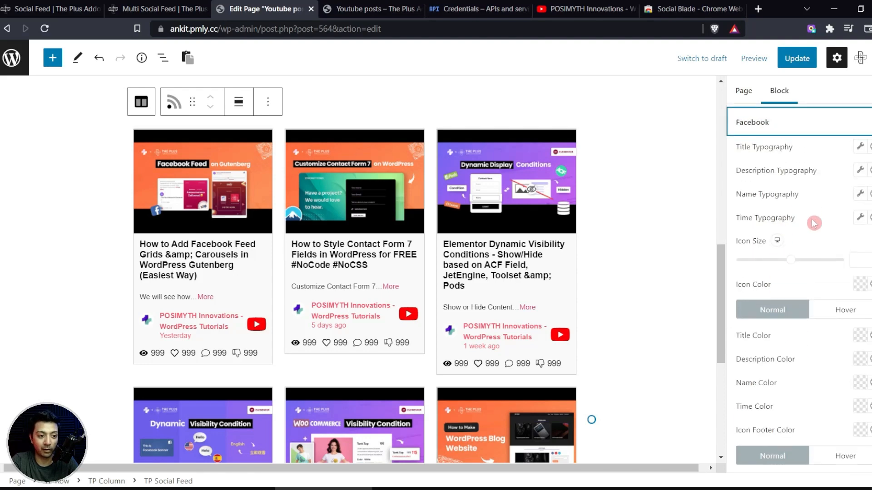
scroll(836, 252, "down", 6)
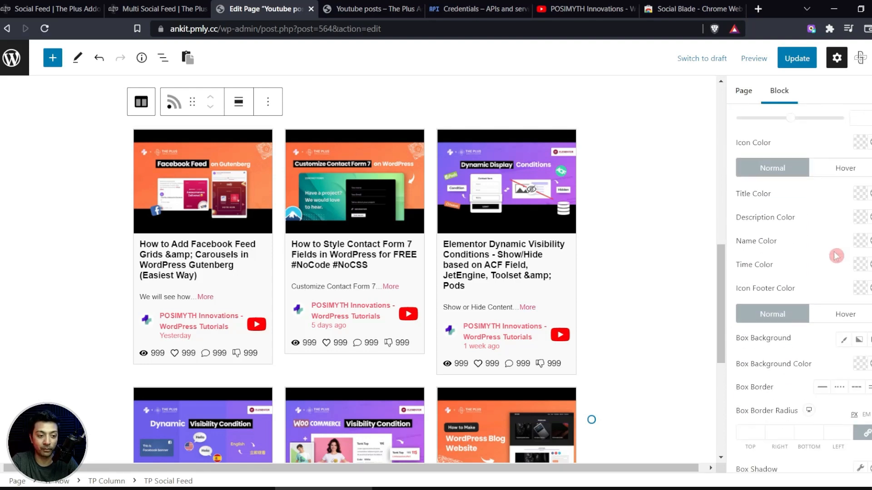
scroll(837, 267, "down", 3)
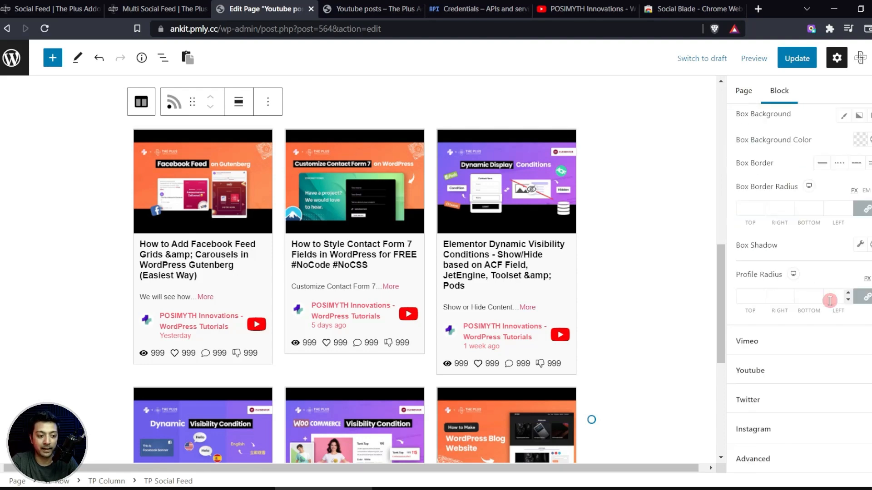
left_click(822, 351)
scroll(831, 251, "down", 6)
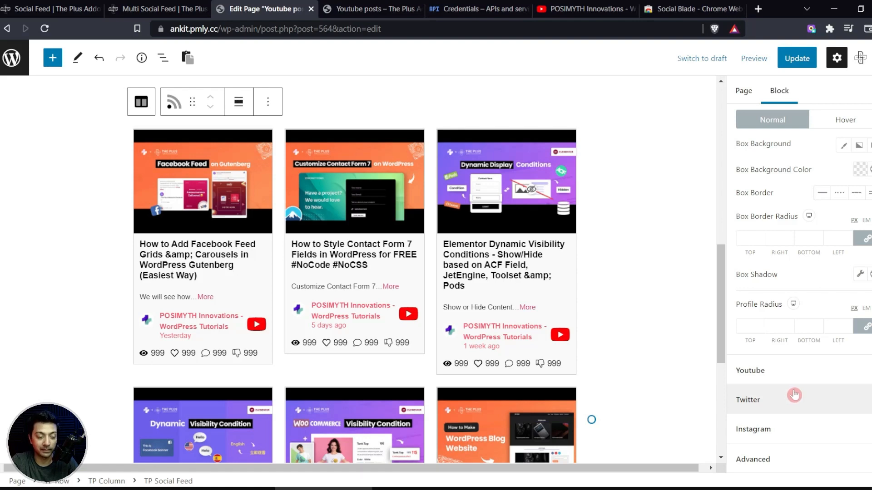
- Switch to the published YouTube posts page and look through the whole video feed
key("ctrl+Tab")
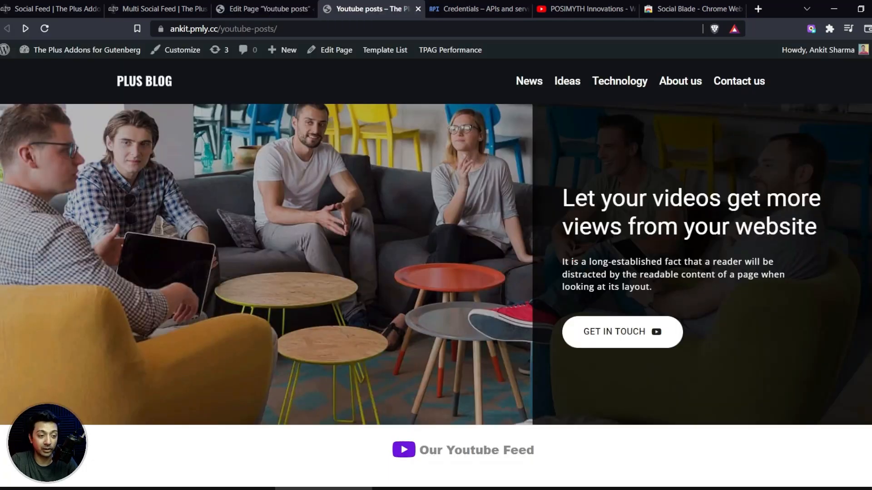
scroll(436, 273, "down", 8)
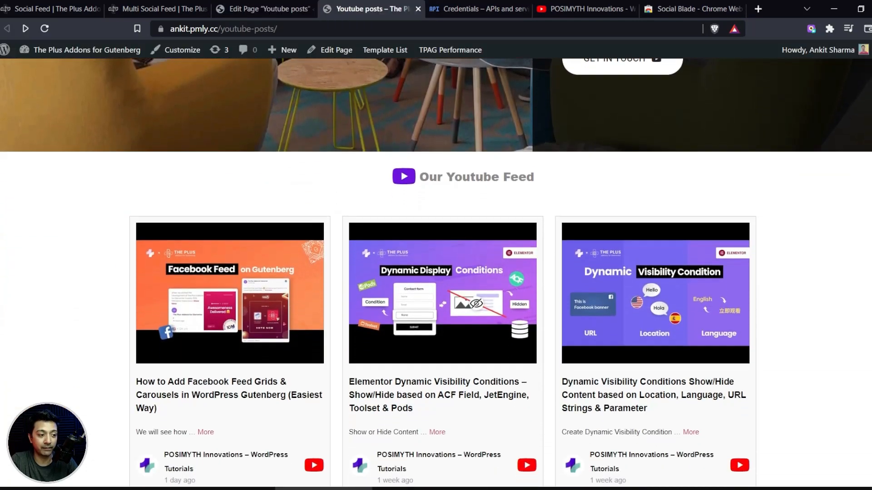
scroll(436, 273, "down", 7)
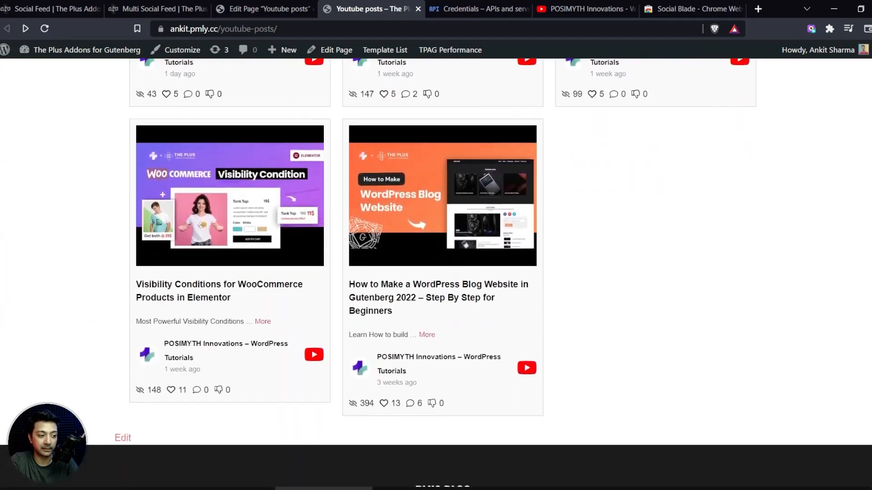